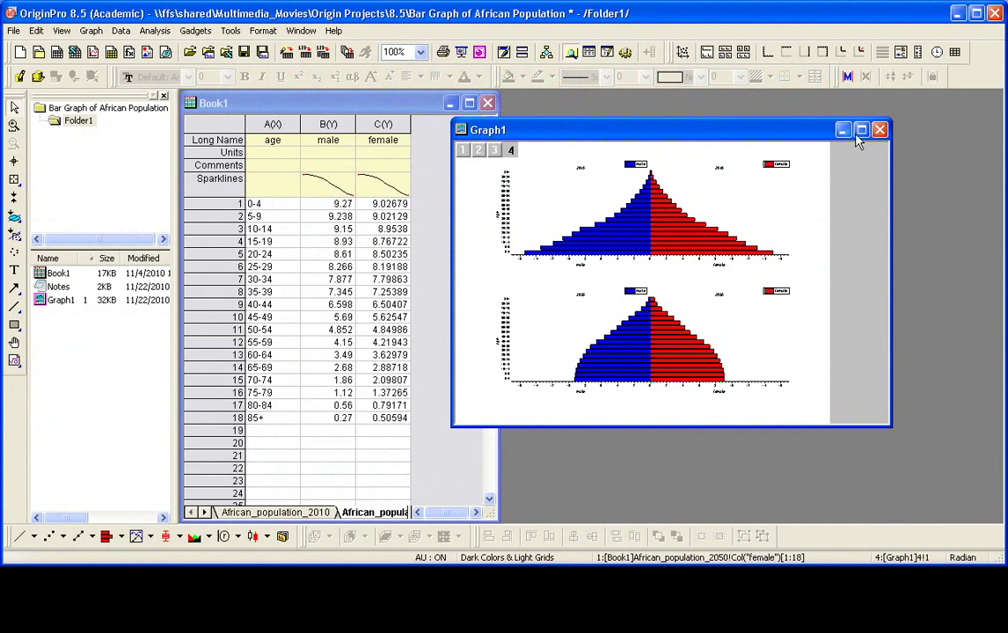
# Step: Close Graph1 and choose Hide so the existing pyramid graph is kept but not shown
pyautogui.click(880, 129)
pyautogui.click(507, 324)
# Step: On the African_population_2010 sheet, plot male column B as a horizontal bar chart
pyautogui.click(290, 512)
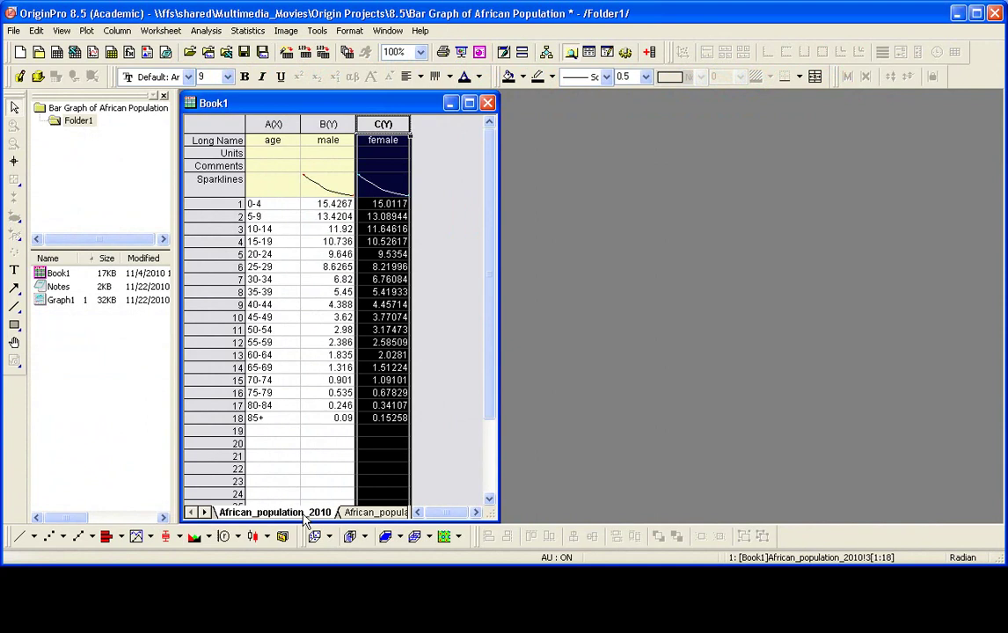
pyautogui.click(321, 126)
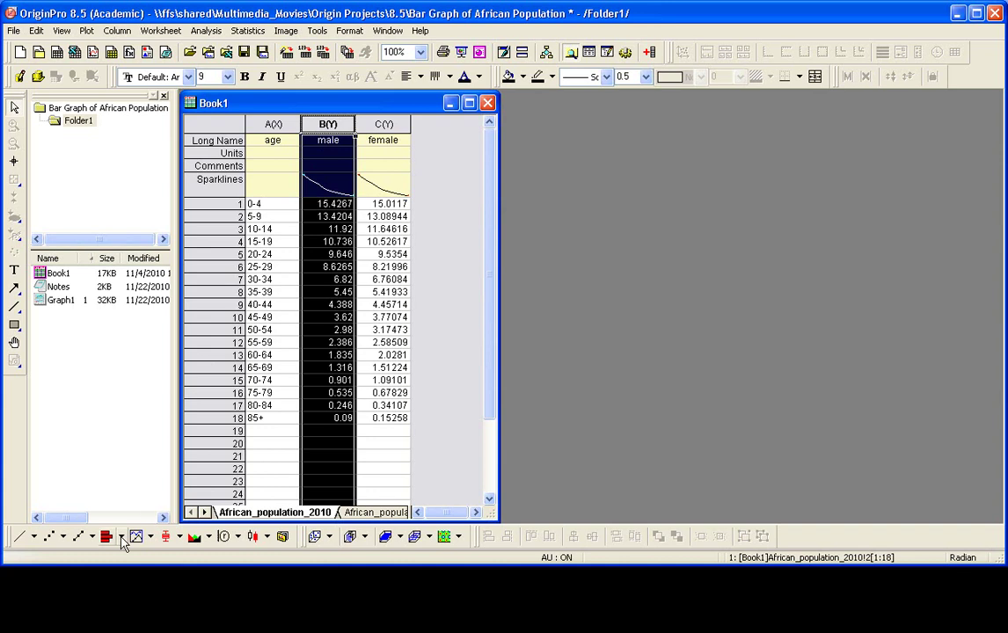
pyautogui.click(123, 538)
pyautogui.click(127, 418)
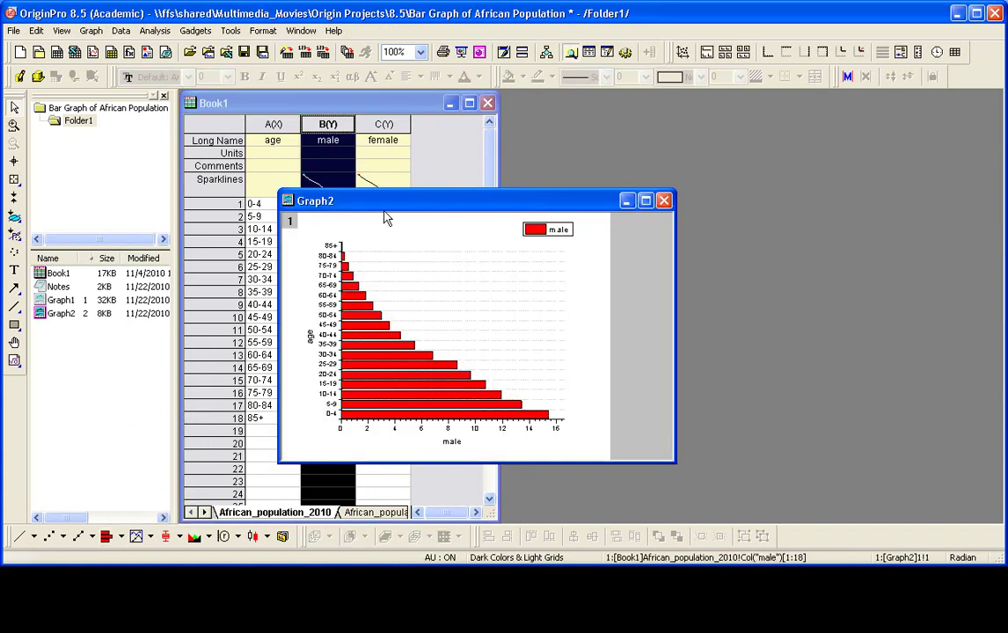
pyautogui.moveTo(388, 205); pyautogui.dragTo(680, 120)
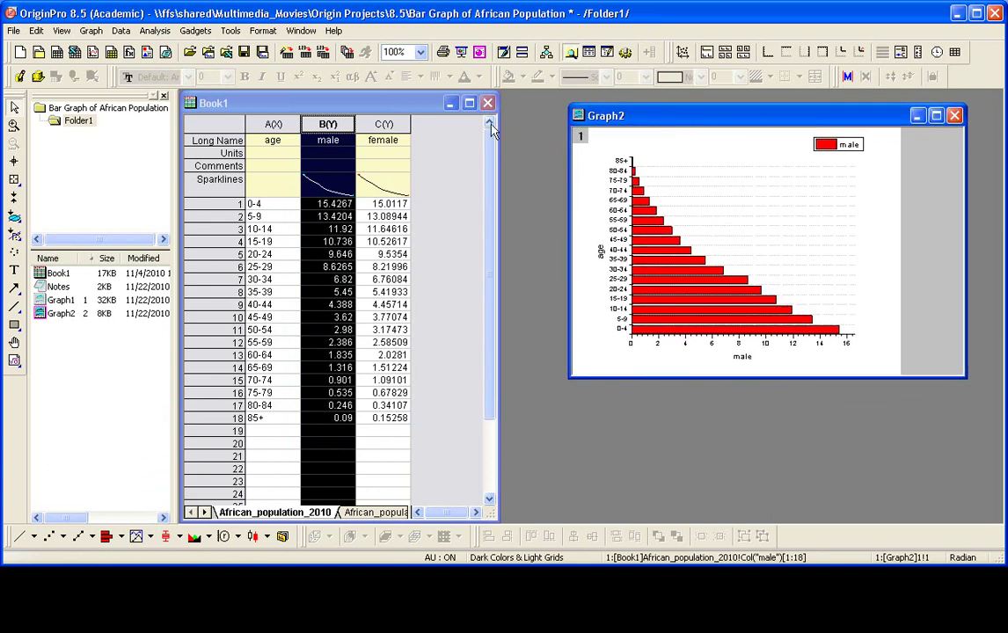
# Step: Plot female column C as its own horizontal bar chart, Graph3, then bring Graph2 forward
pyautogui.click(369, 124)
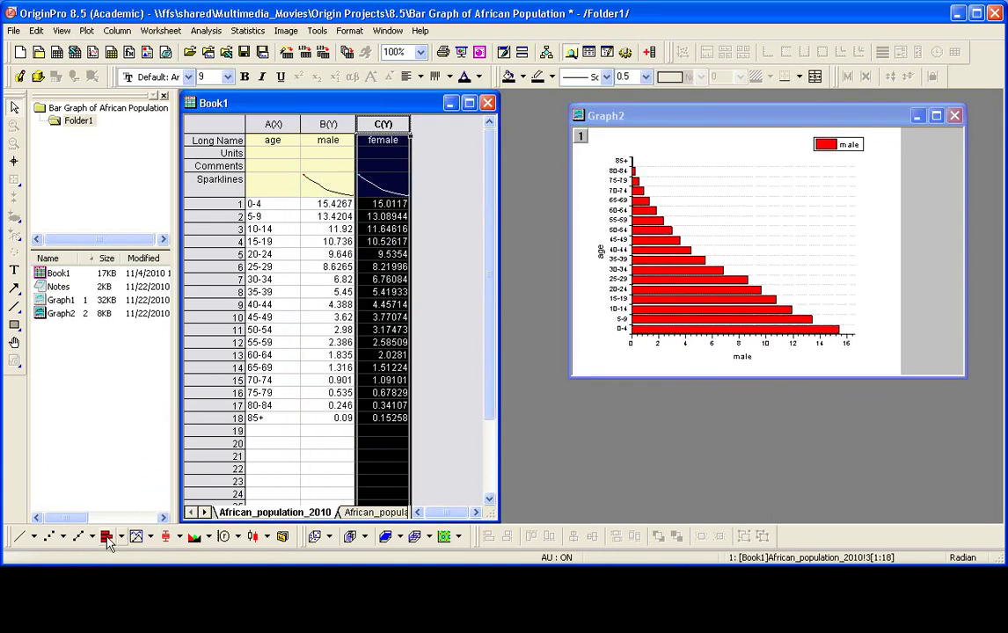
pyautogui.click(107, 537)
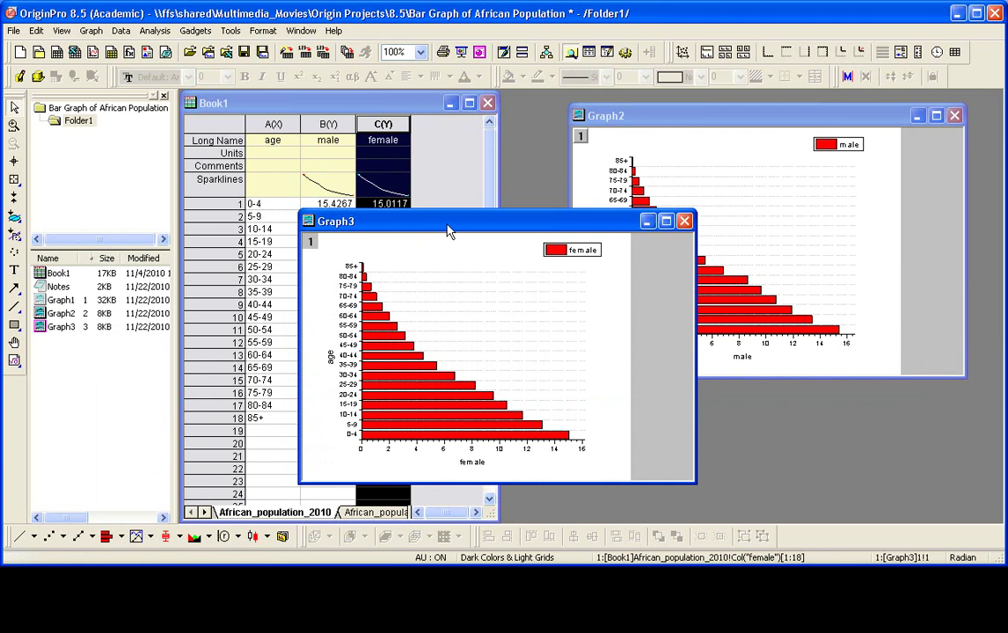
pyautogui.click(693, 126)
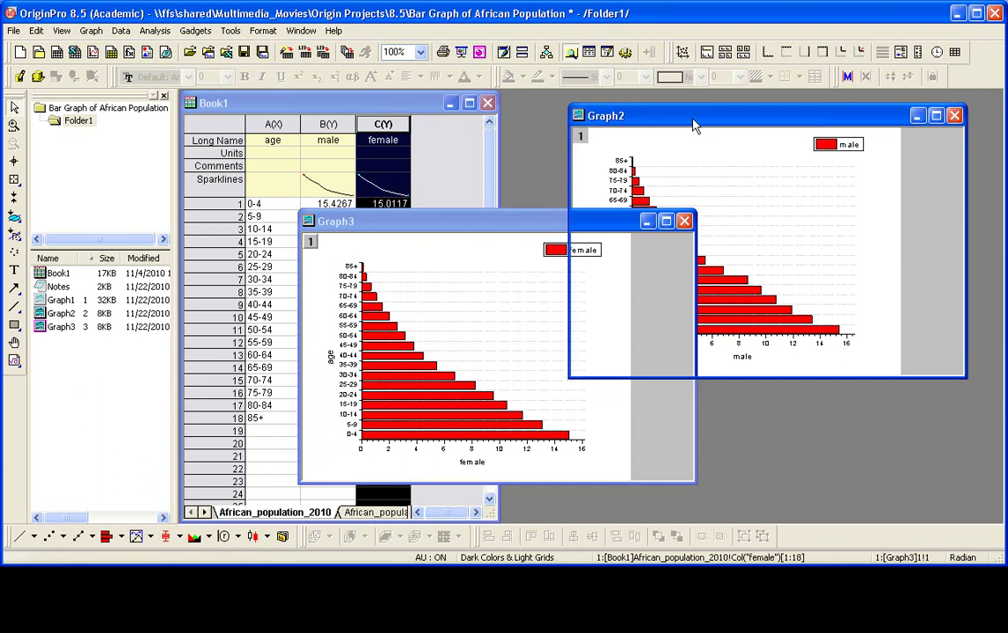
# Step: Reverse Graph2's male value axis to run from 17 to 0
pyautogui.doubleClick(724, 341)
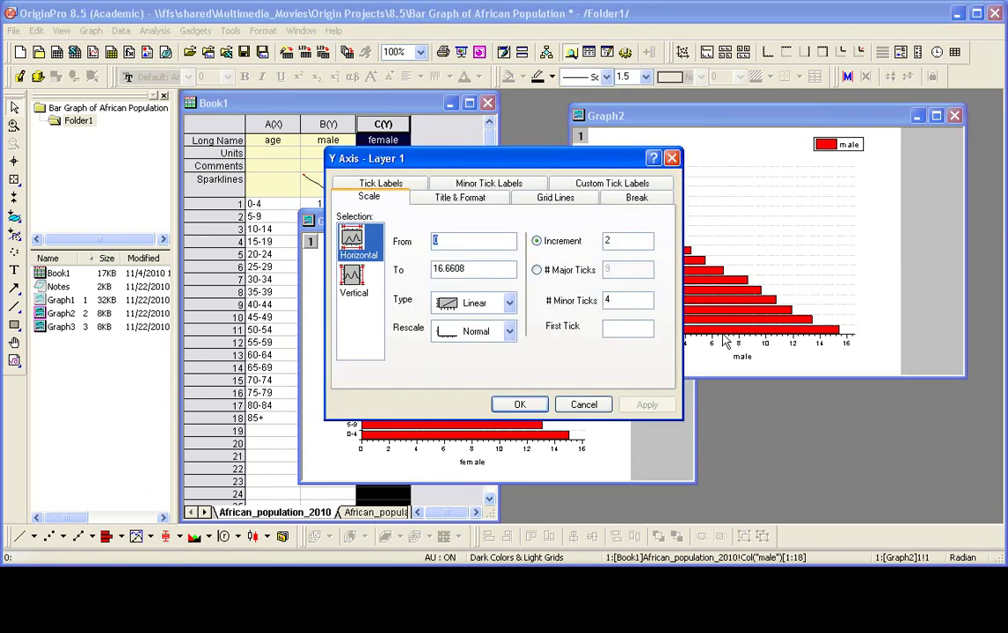
pyautogui.write('17')
pyautogui.press('Tab')
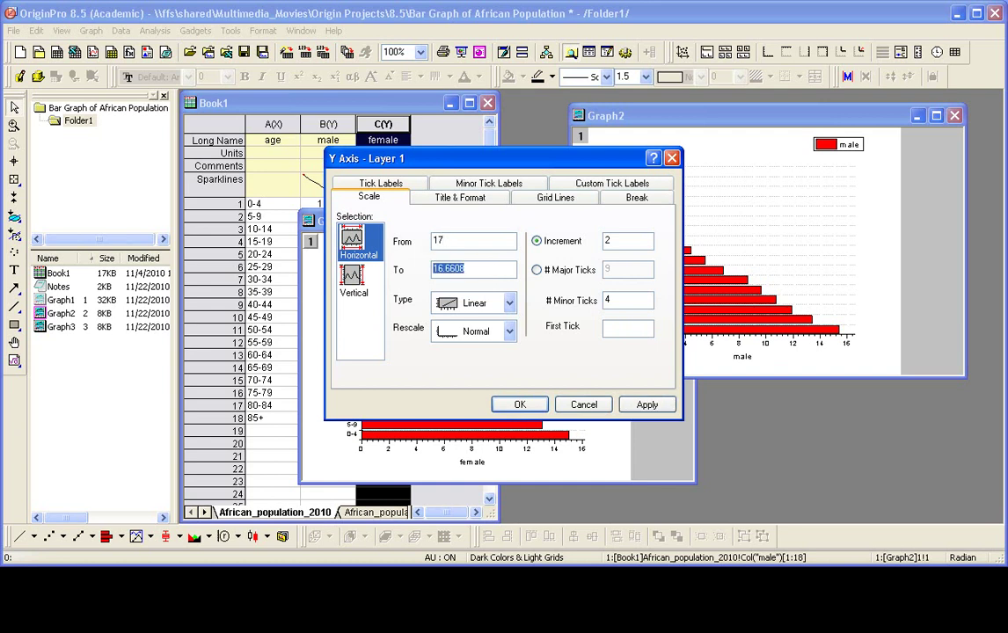
pyautogui.write('0')
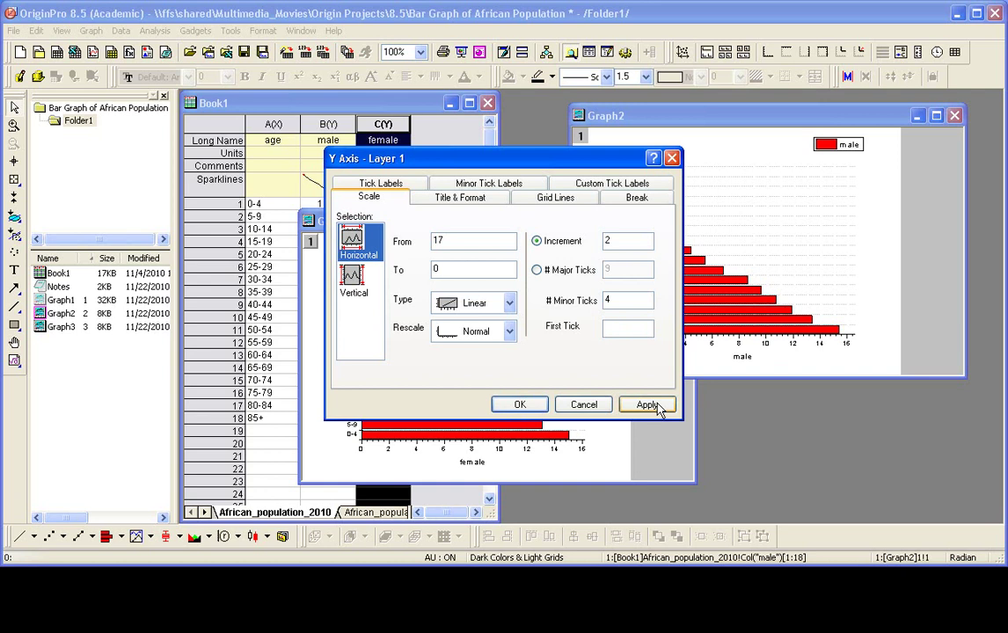
pyautogui.click(647, 405)
pyautogui.moveTo(613, 160); pyautogui.dragTo(473, 126)
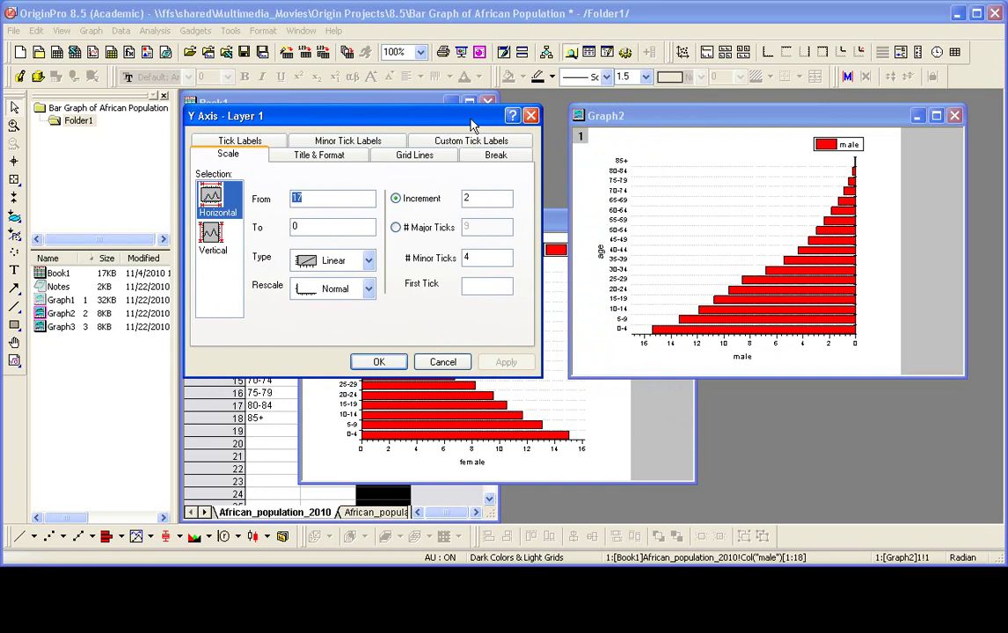
# Step: Turn off horizontal minor grid lines and apply that to all graph windows
pyautogui.click(425, 158)
pyautogui.click(230, 244)
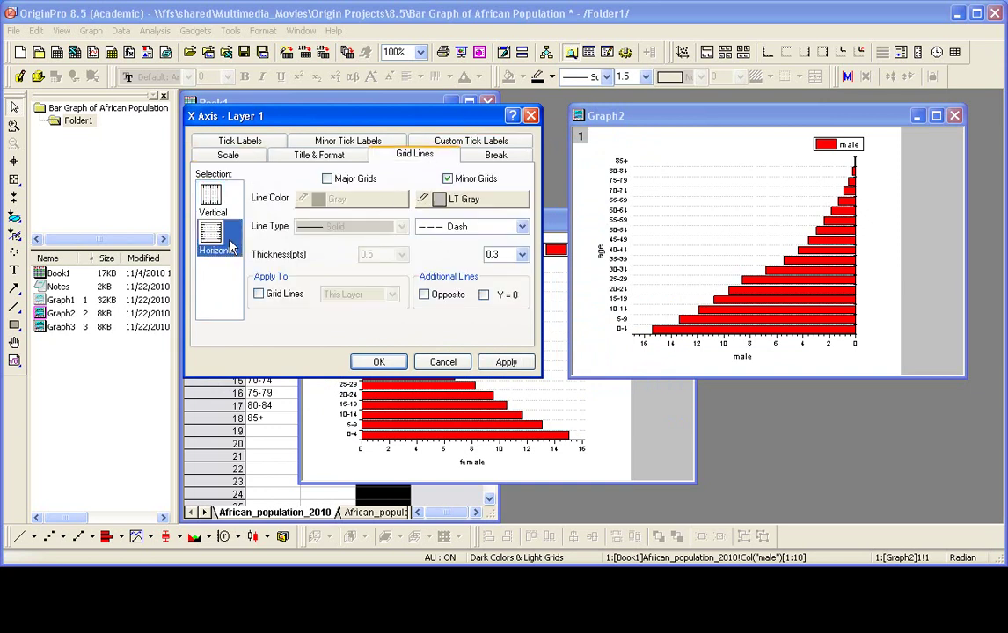
pyautogui.click(464, 179)
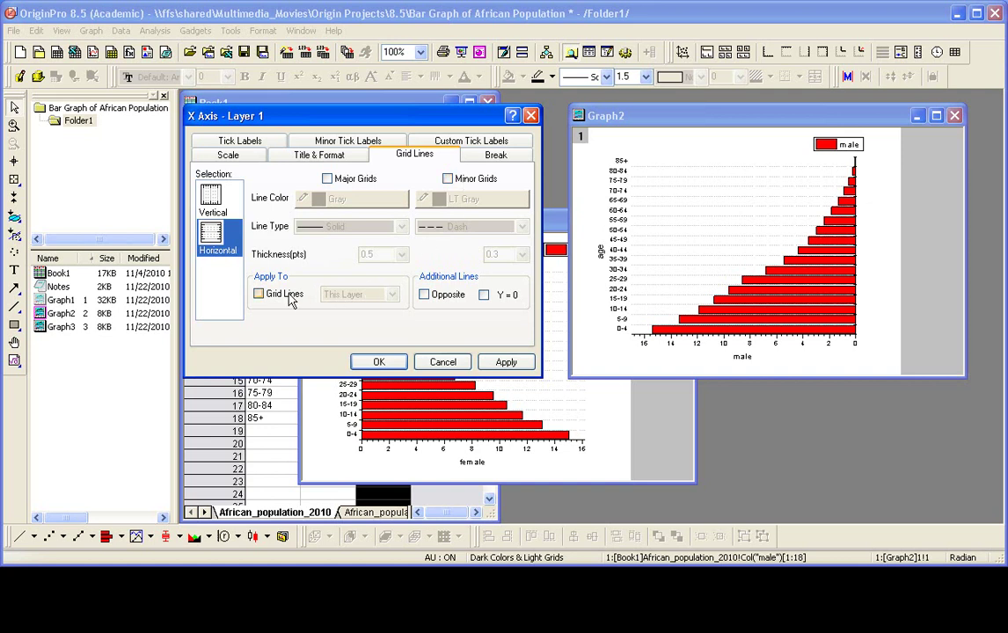
pyautogui.click(261, 294)
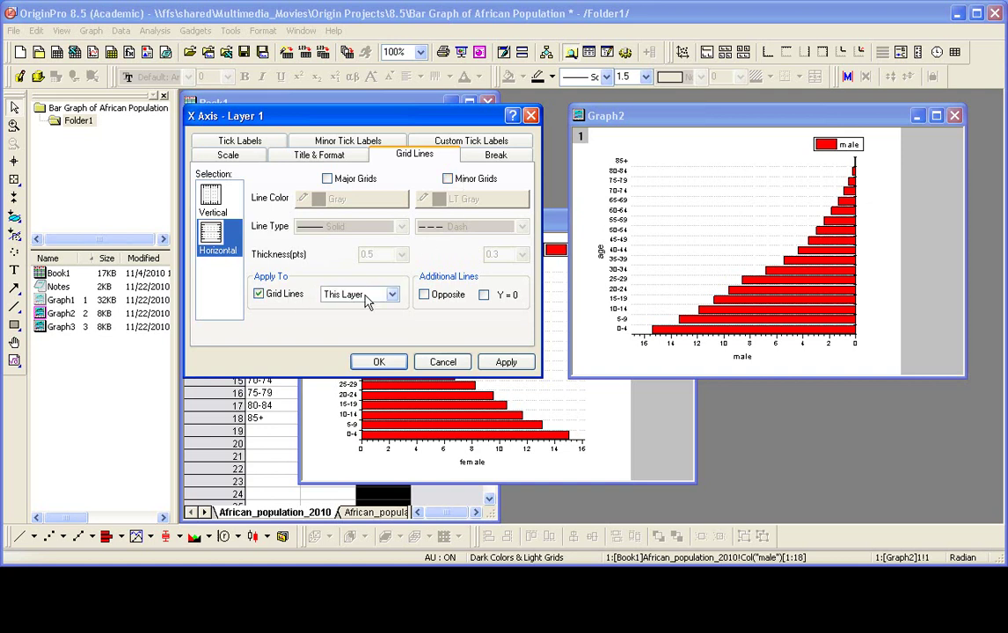
pyautogui.click(392, 294)
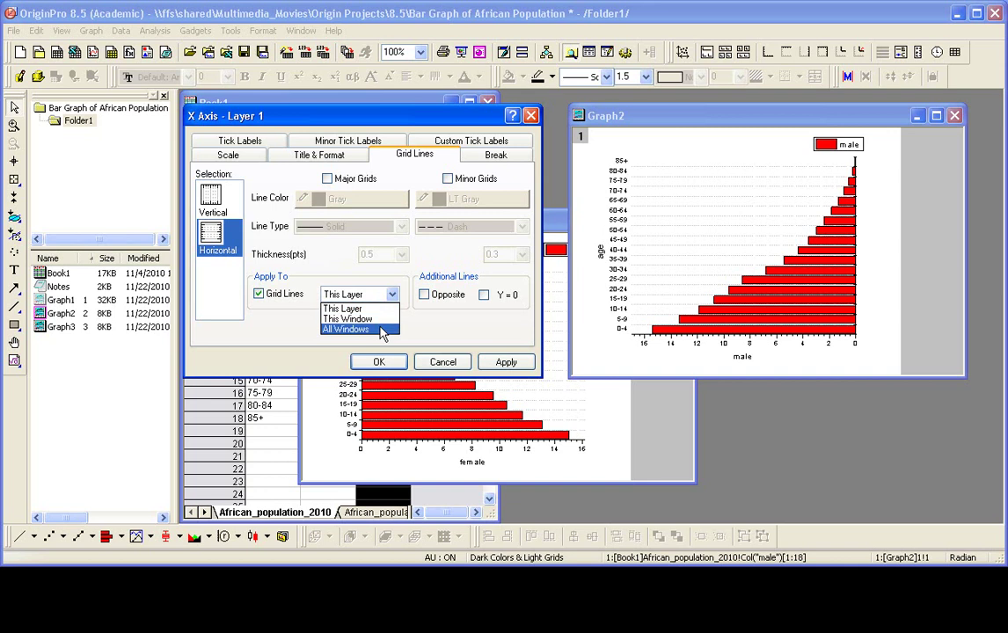
pyautogui.click(382, 329)
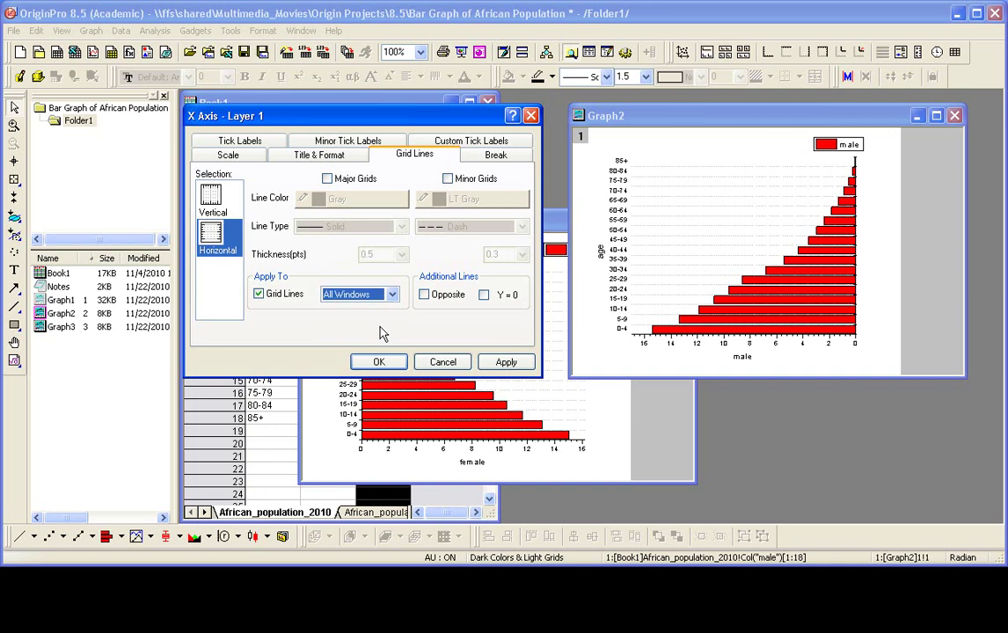
pyautogui.click(505, 362)
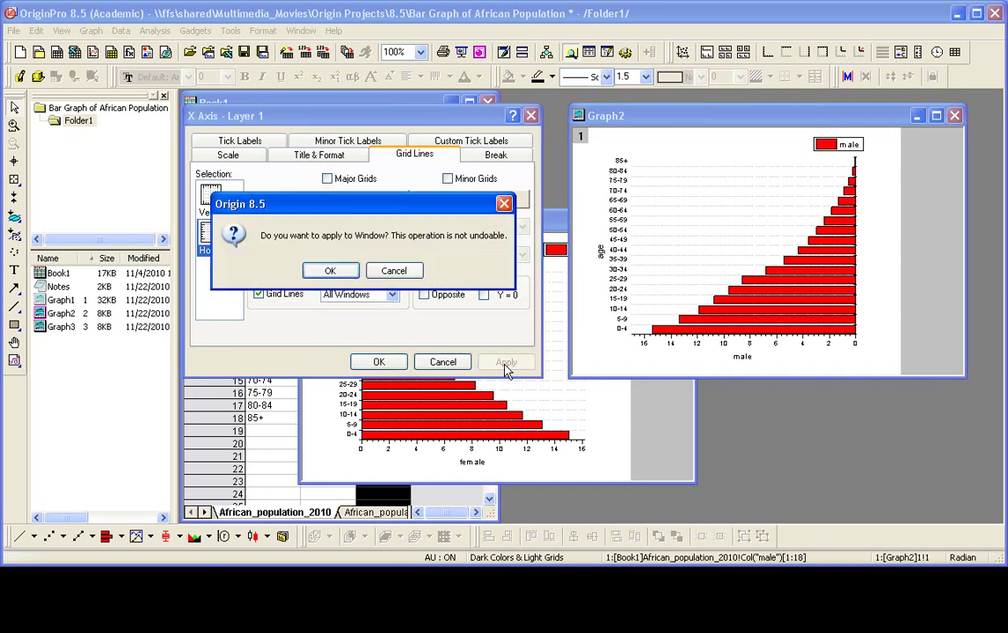
pyautogui.click(344, 272)
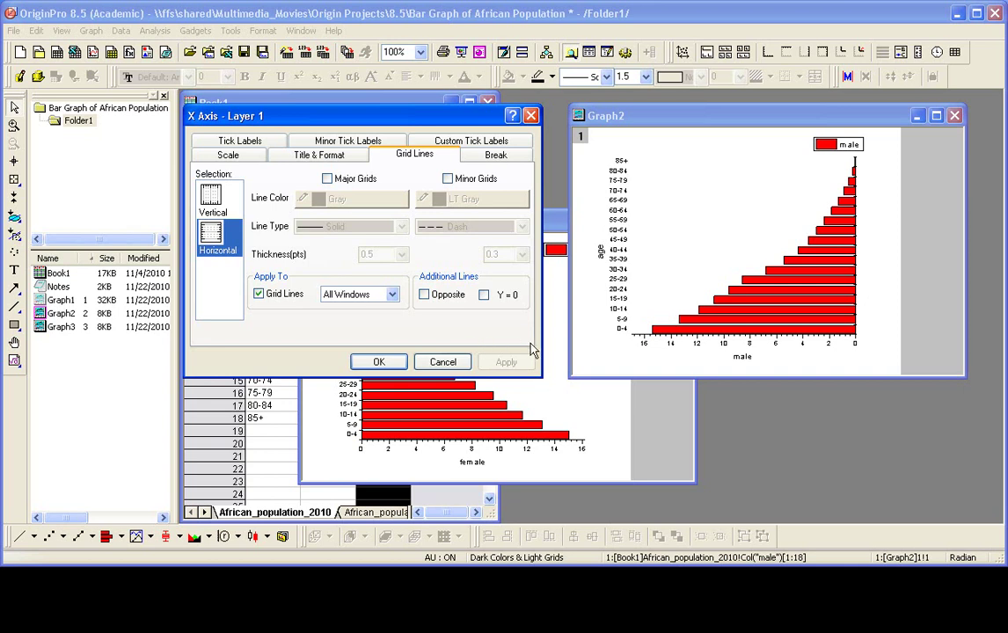
# Step: Hide Graph2's left age axis line and ticks
pyautogui.click(339, 159)
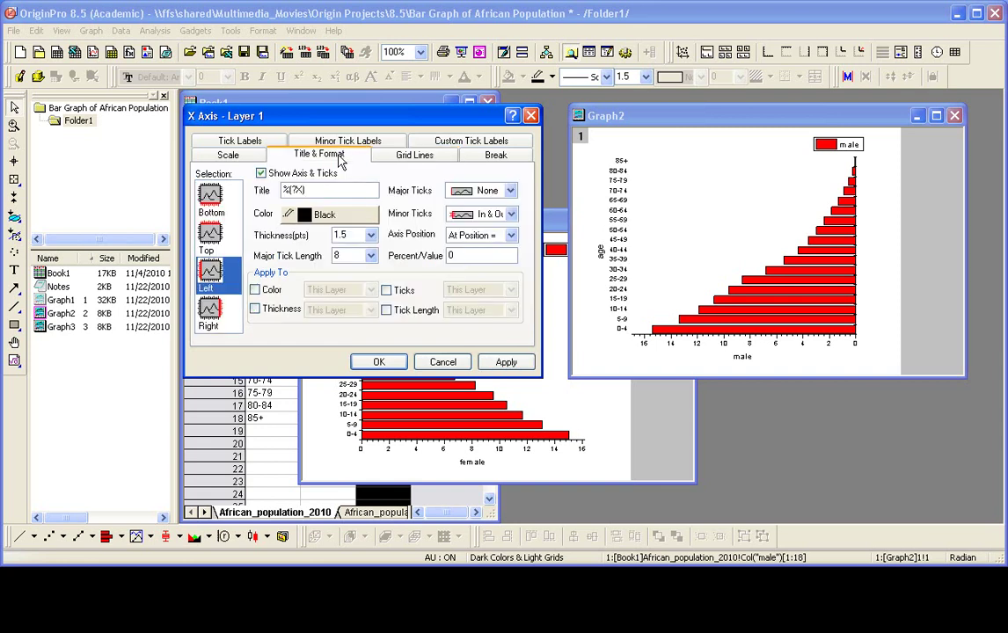
pyautogui.click(260, 173)
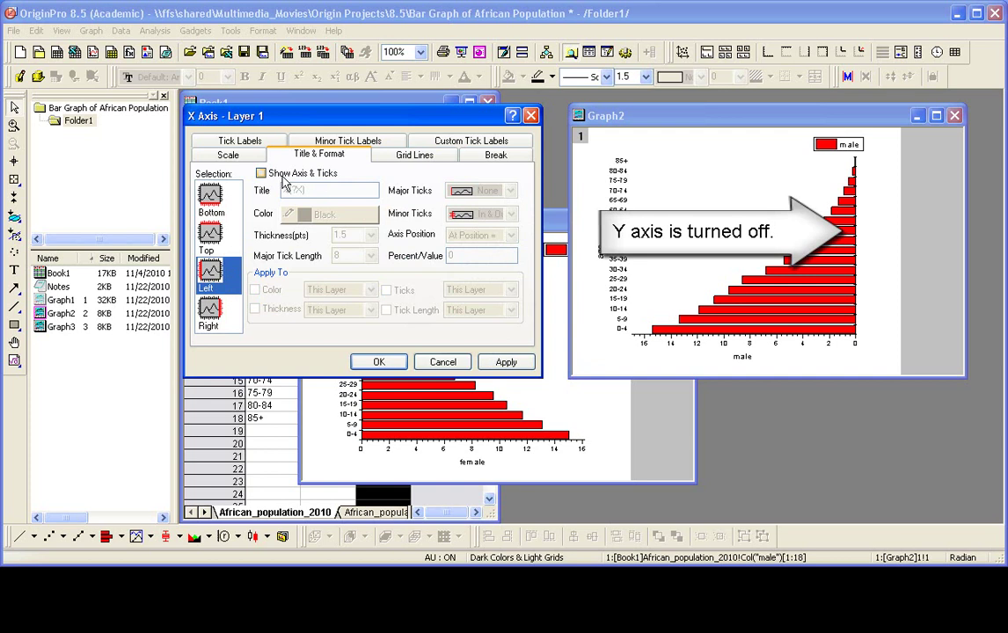
pyautogui.click(501, 363)
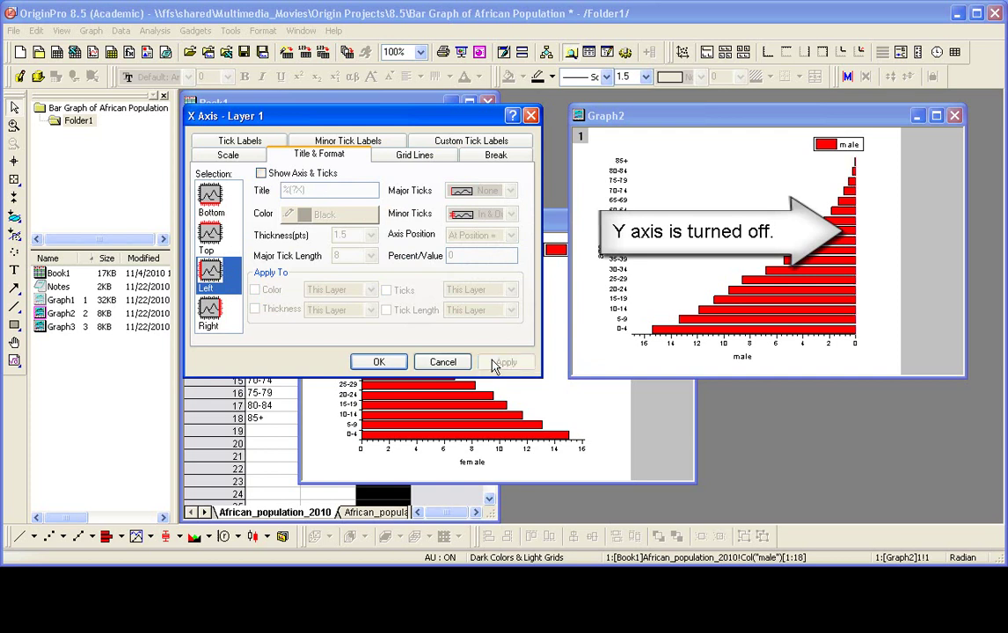
pyautogui.click(378, 362)
# Step: Set Graph3's female value axis to span 0 to 17 and place it beside the male chart
pyautogui.moveTo(484, 232); pyautogui.dragTo(459, 137)
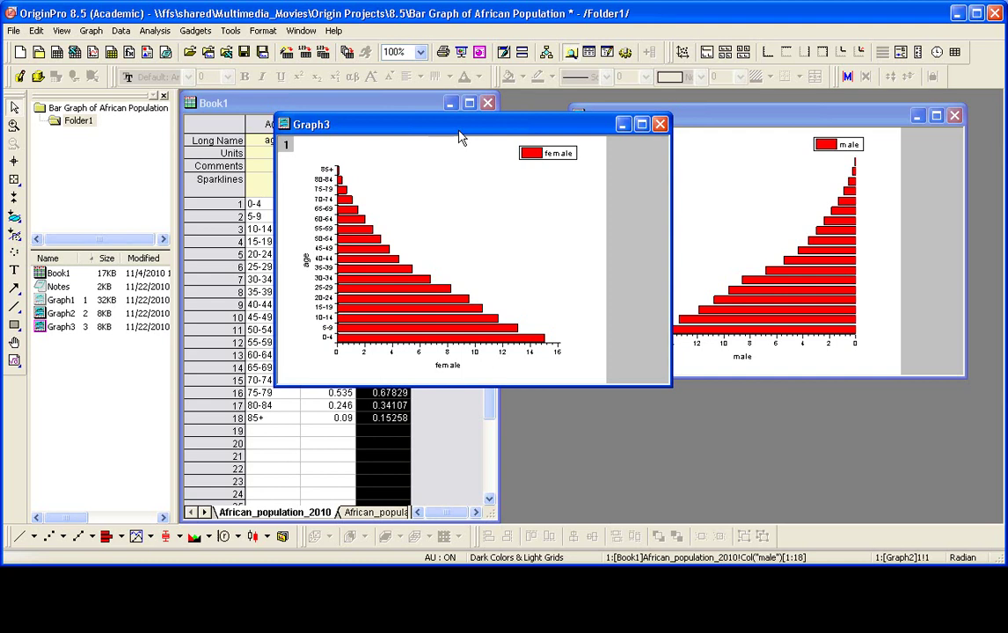
pyautogui.doubleClick(469, 351)
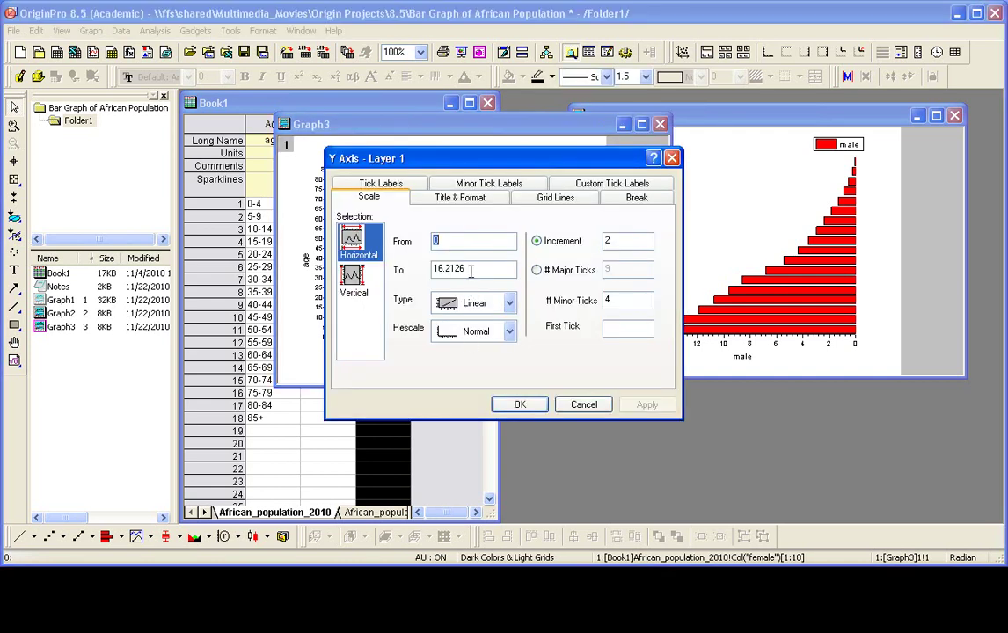
pyautogui.moveTo(471, 269); pyautogui.dragTo(419, 268)
pyautogui.write('17')
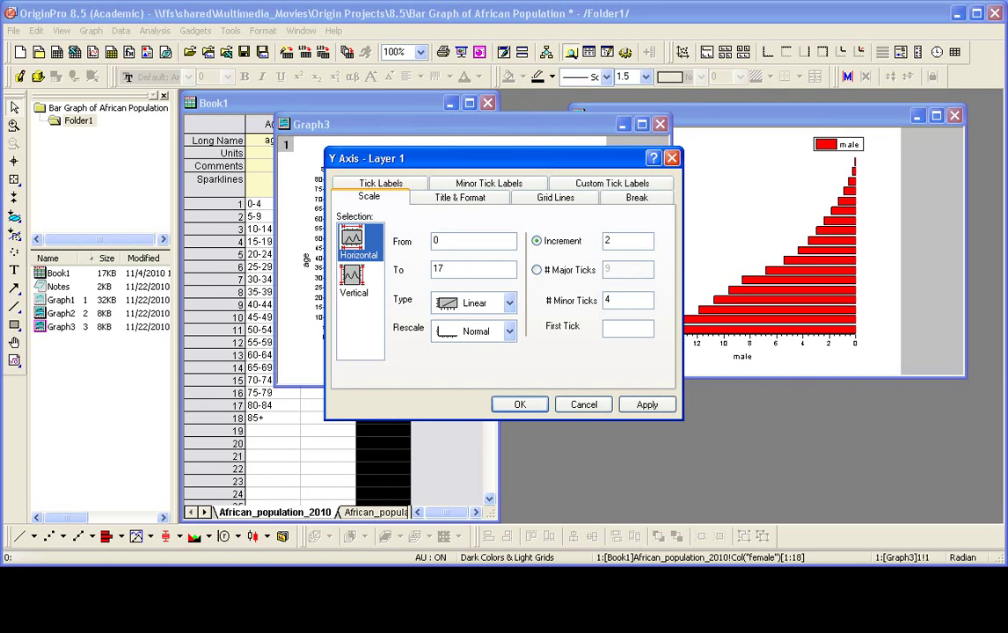
pyautogui.click(524, 406)
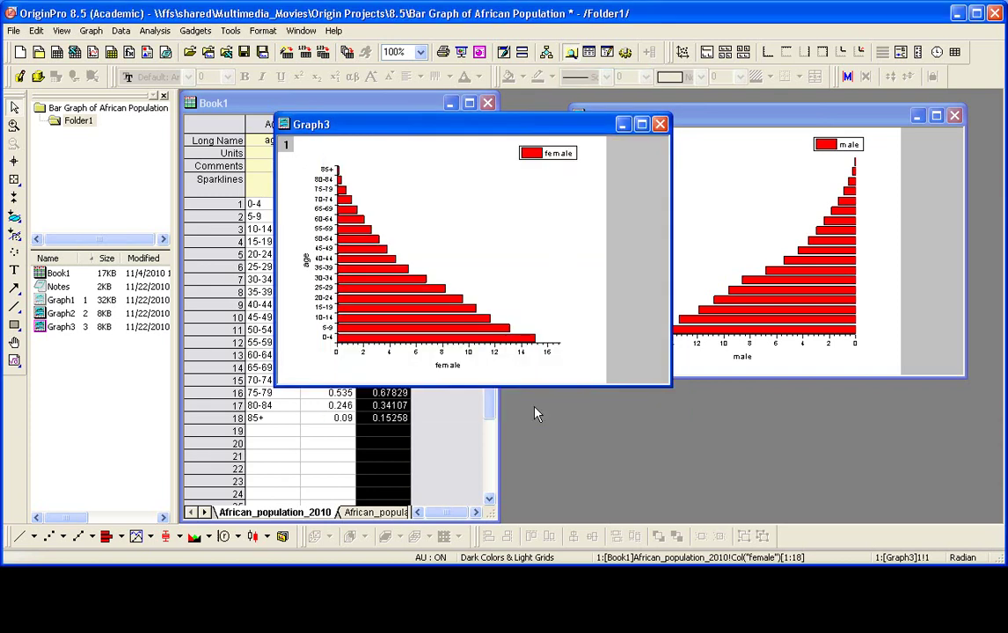
pyautogui.moveTo(499, 137); pyautogui.dragTo(811, 202)
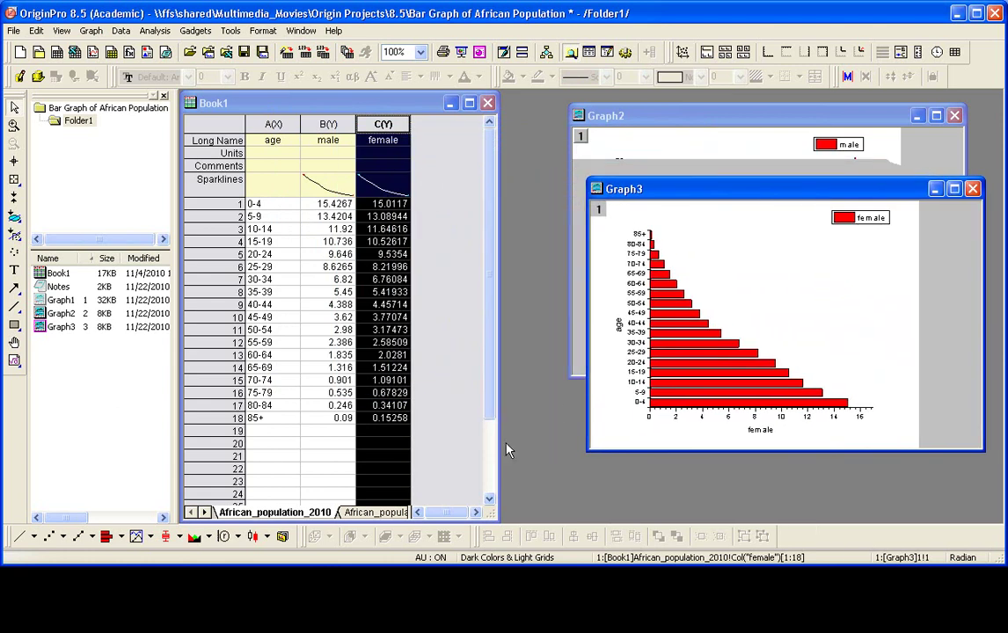
# Step: On the African_population_2050 sheet, plot male column B and female column C as separate bar charts
pyautogui.click(378, 513)
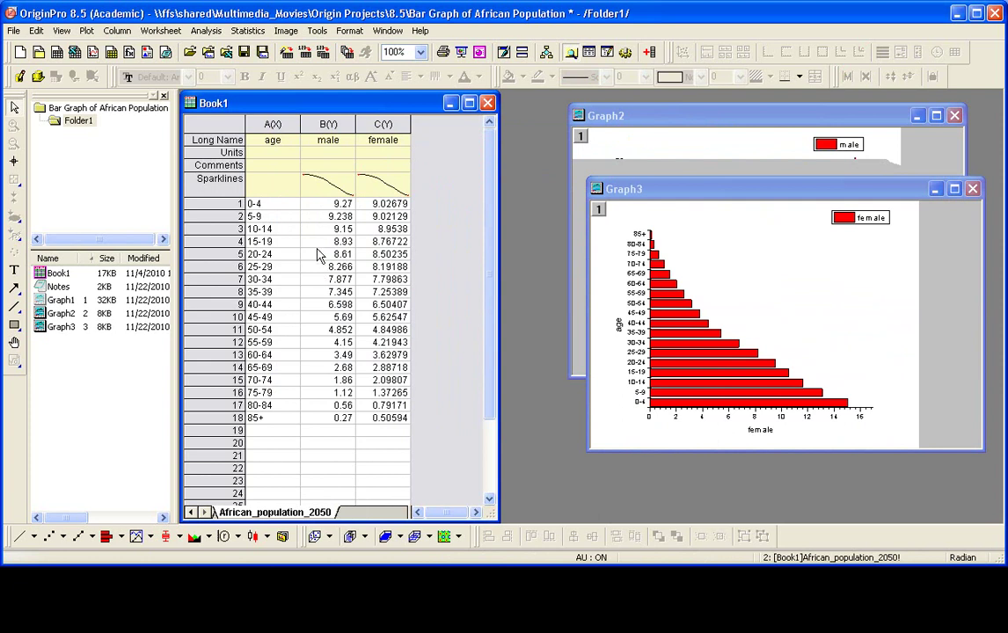
pyautogui.click(327, 125)
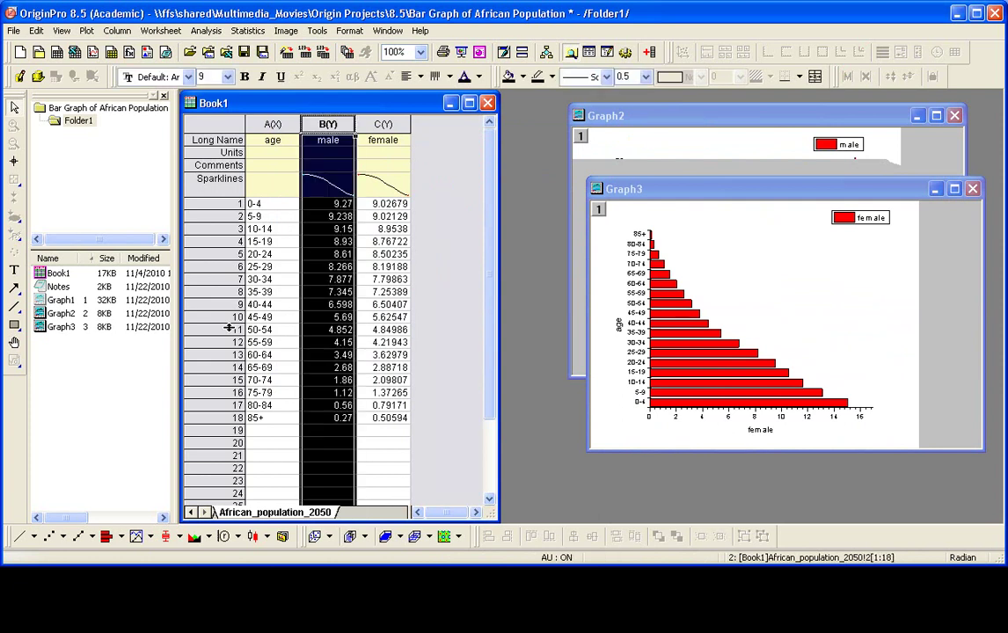
pyautogui.click(106, 537)
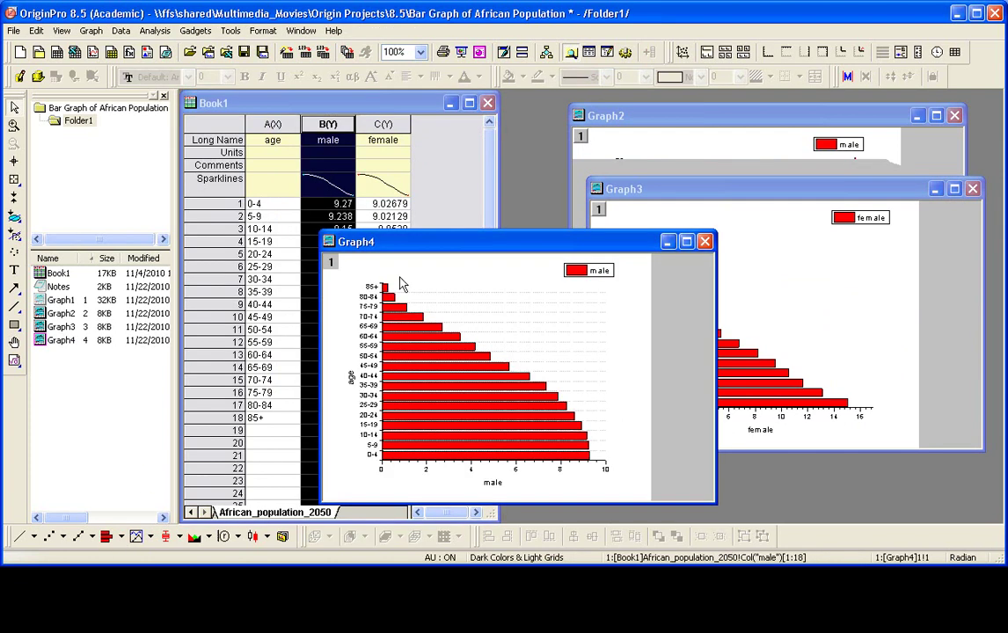
pyautogui.click(384, 125)
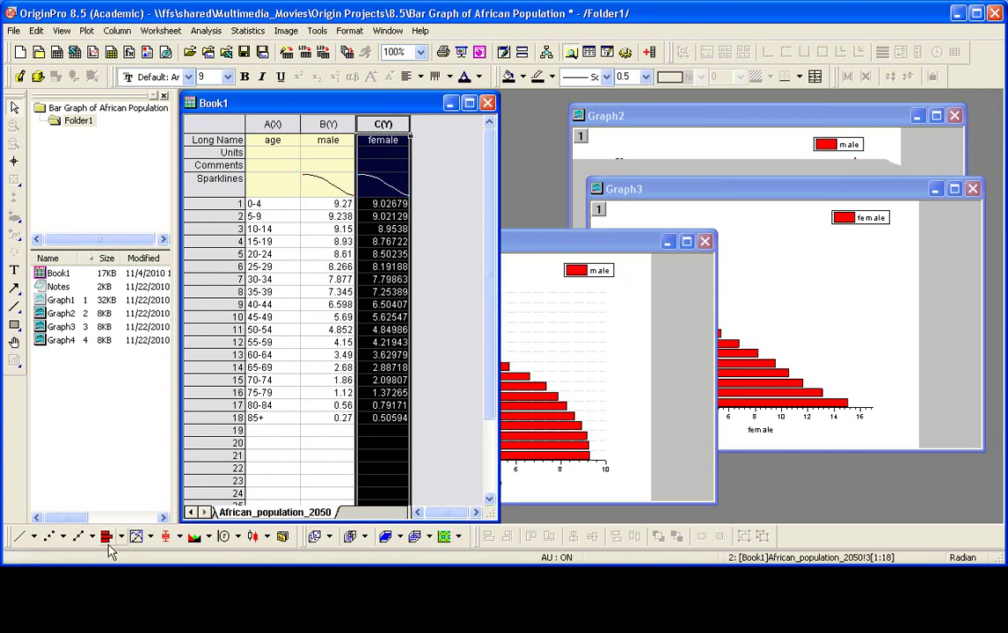
pyautogui.click(107, 538)
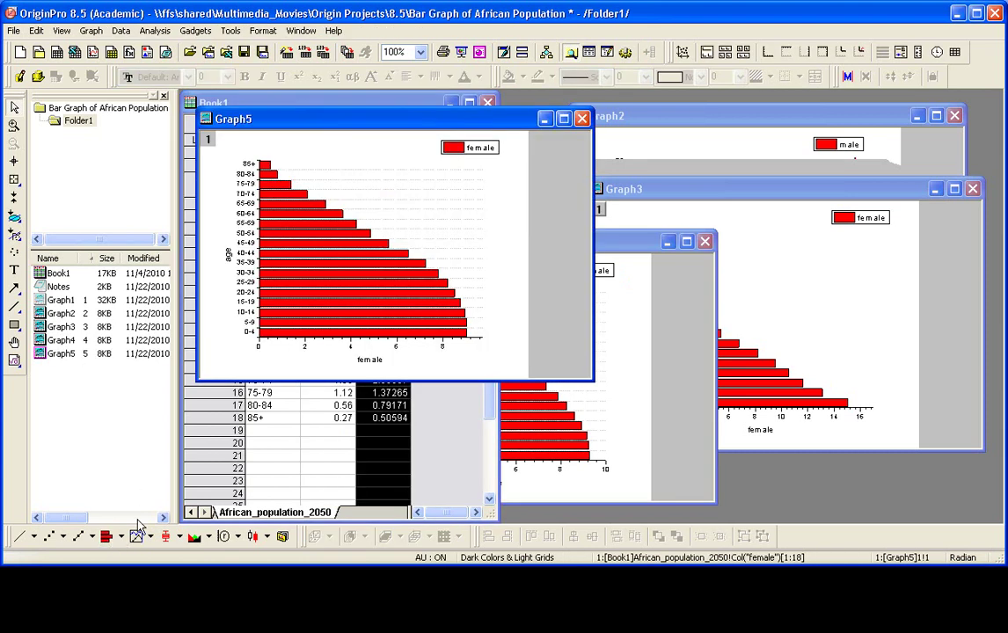
pyautogui.click(621, 247)
pyautogui.moveTo(621, 248); pyautogui.dragTo(540, 164)
pyautogui.click(708, 123)
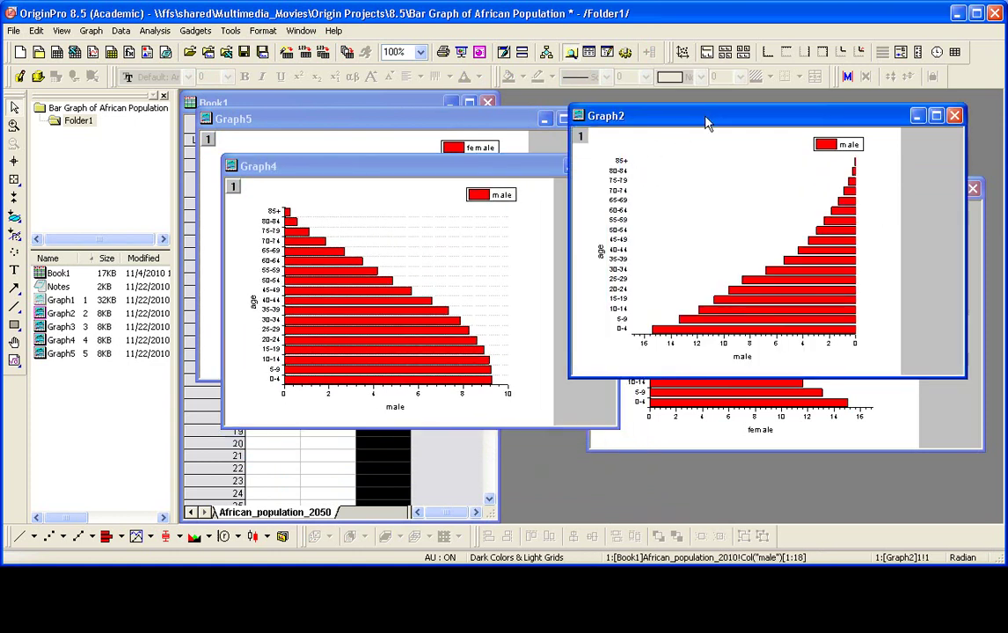
# Step: Fill Graph2's 2010 male bars with Blue from the Fill Color dropdown
pyautogui.click(802, 270)
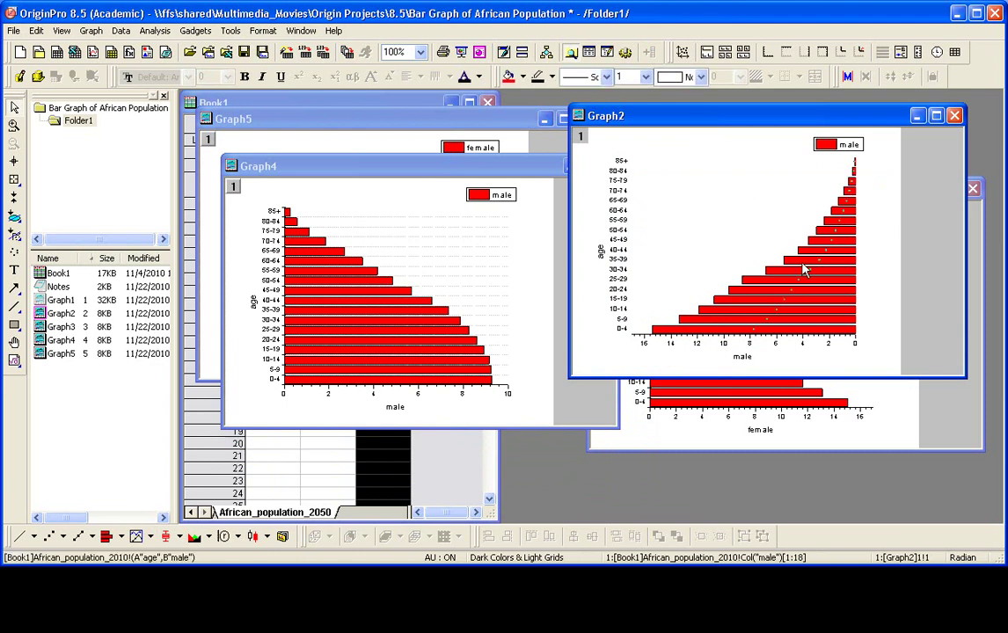
pyautogui.click(517, 76)
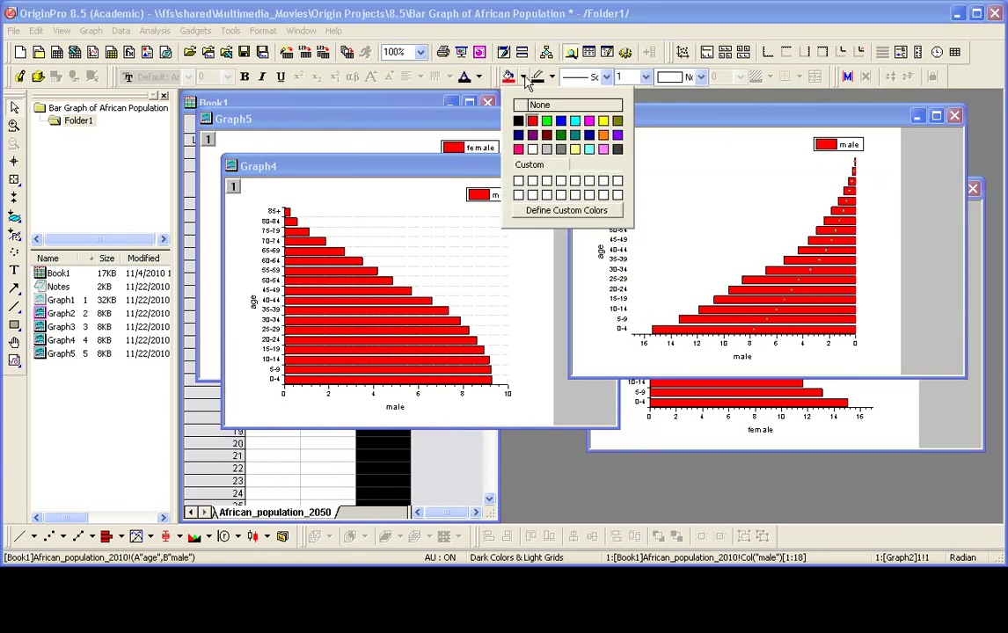
pyautogui.click(562, 123)
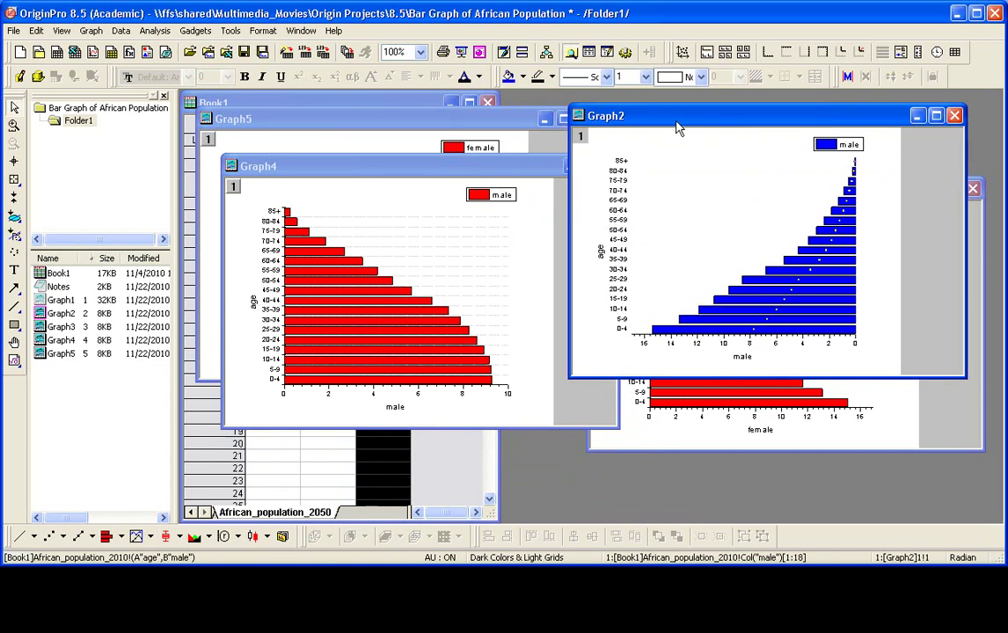
pyautogui.moveTo(676, 121); pyautogui.dragTo(647, 118)
pyautogui.click(891, 202)
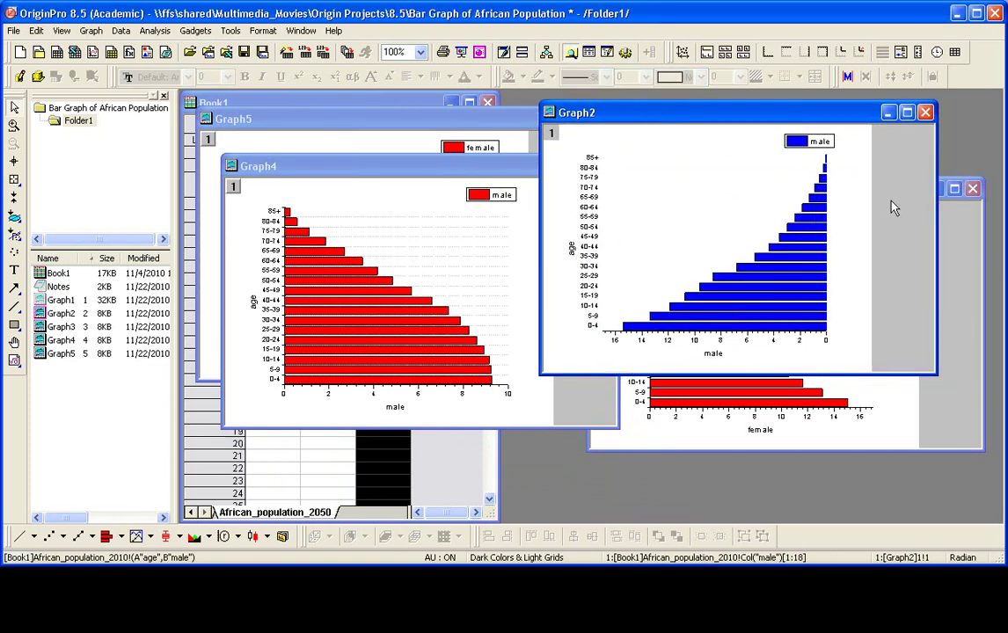
# Step: Copy Graph2's format and paste it onto Graph4, the 2050 male chart
pyautogui.rightClick(857, 140)
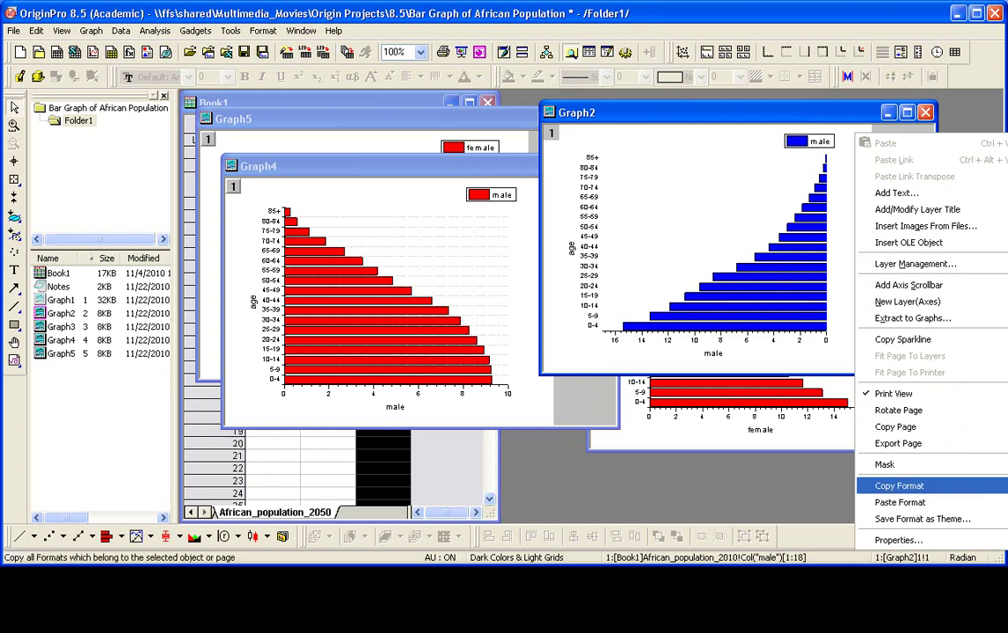
pyautogui.click(897, 485)
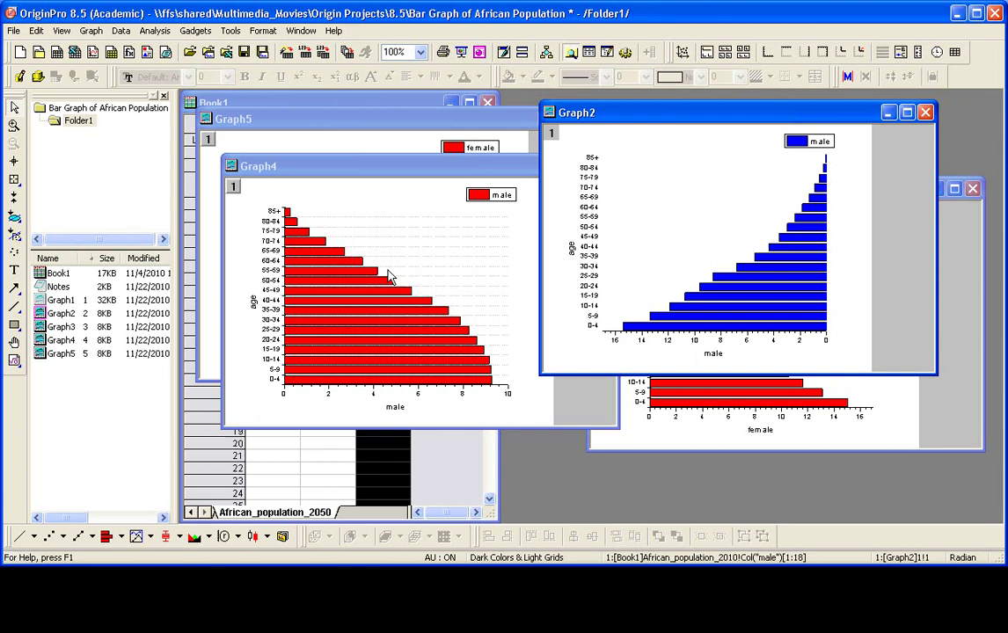
pyautogui.rightClick(275, 192)
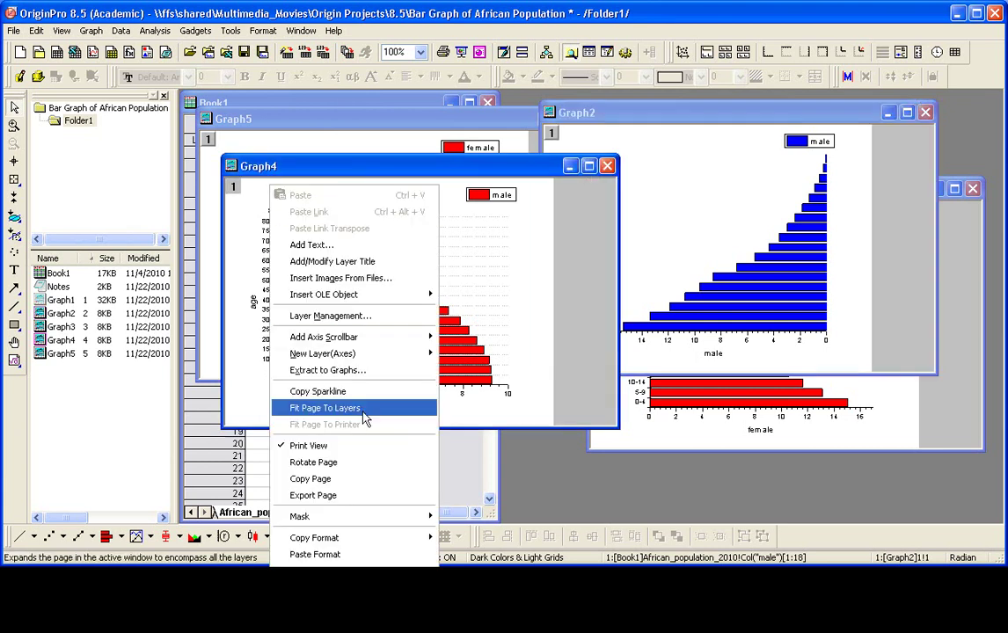
pyautogui.click(317, 554)
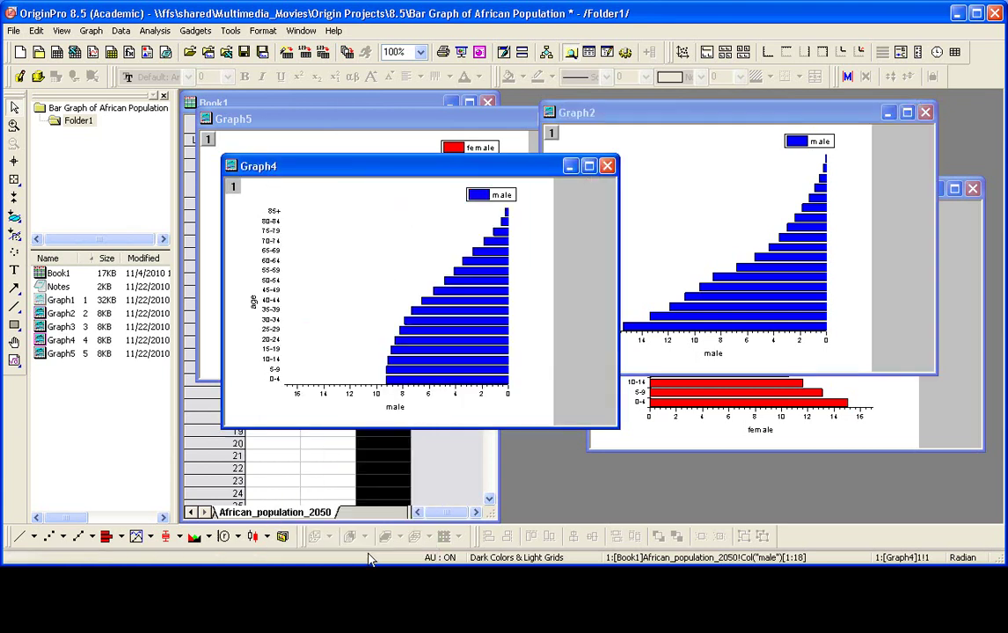
# Step: Copy all of Graph3's format and paste it onto Graph5, the 2050 female chart
pyautogui.click(925, 422)
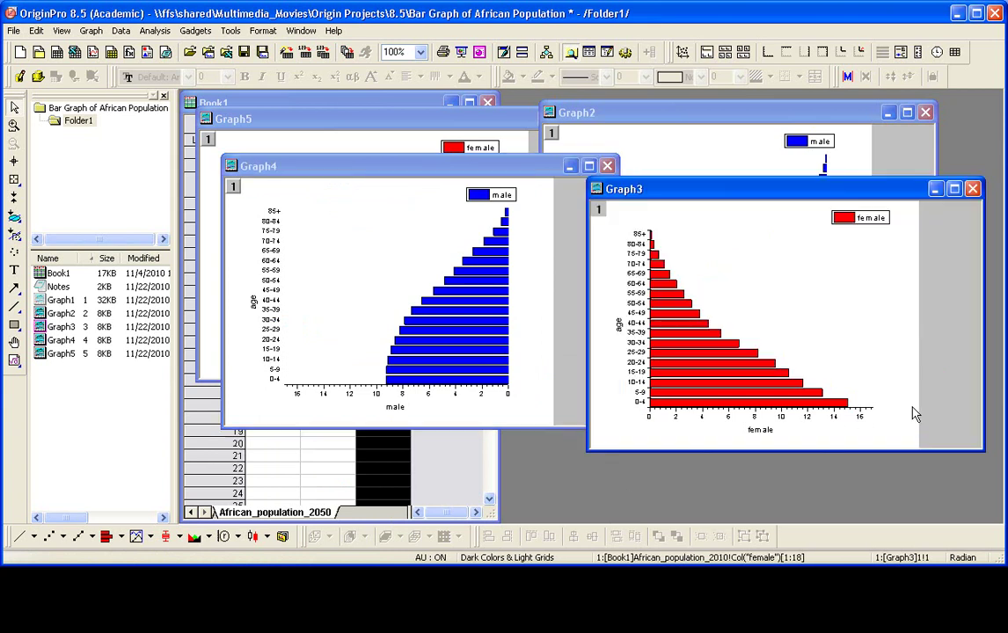
pyautogui.moveTo(770, 201); pyautogui.dragTo(764, 202)
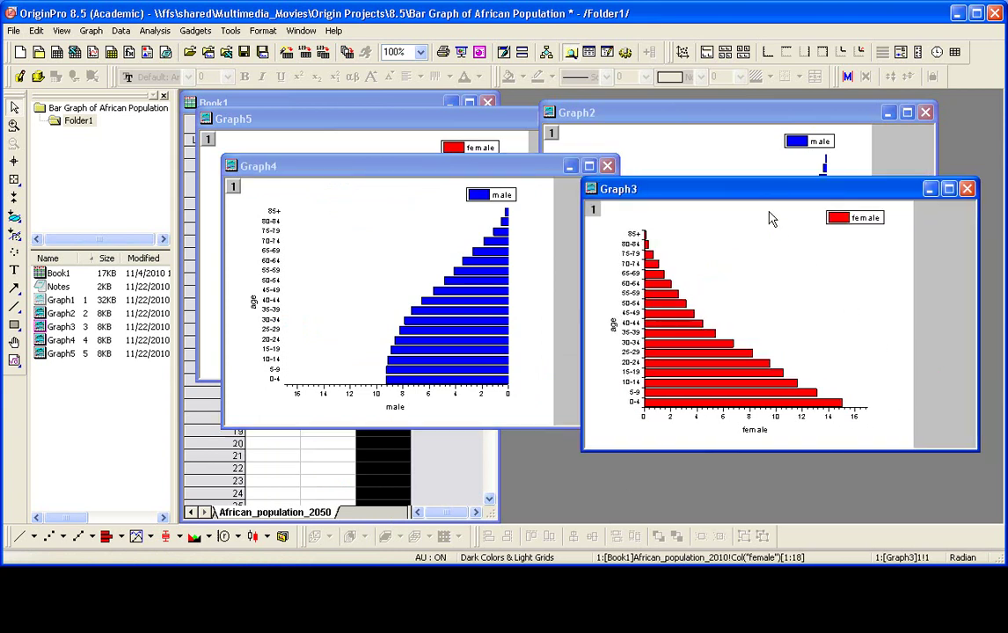
pyautogui.rightClick(866, 283)
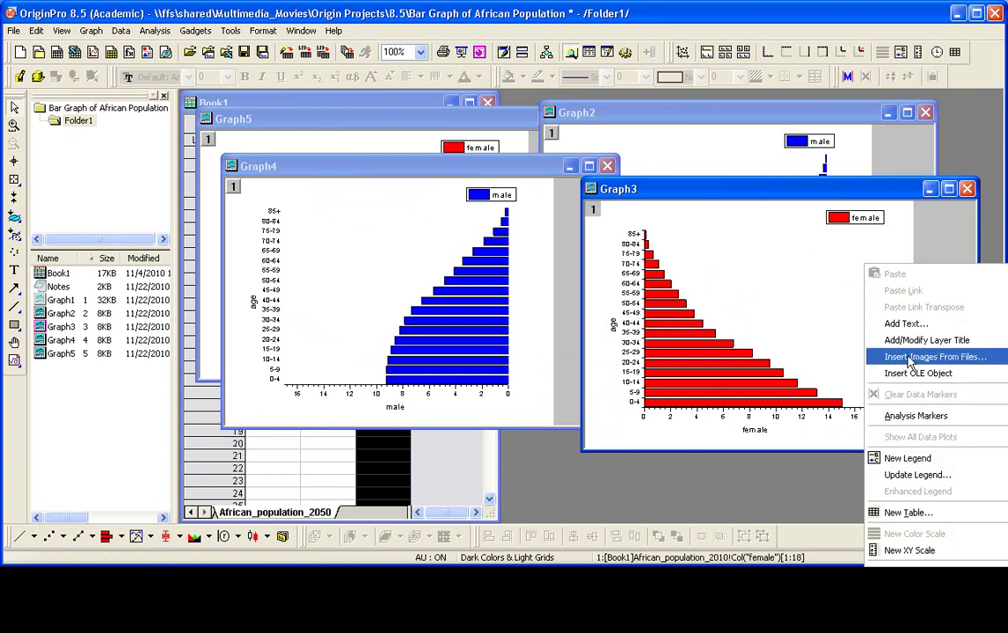
pyautogui.moveTo(914, 582)
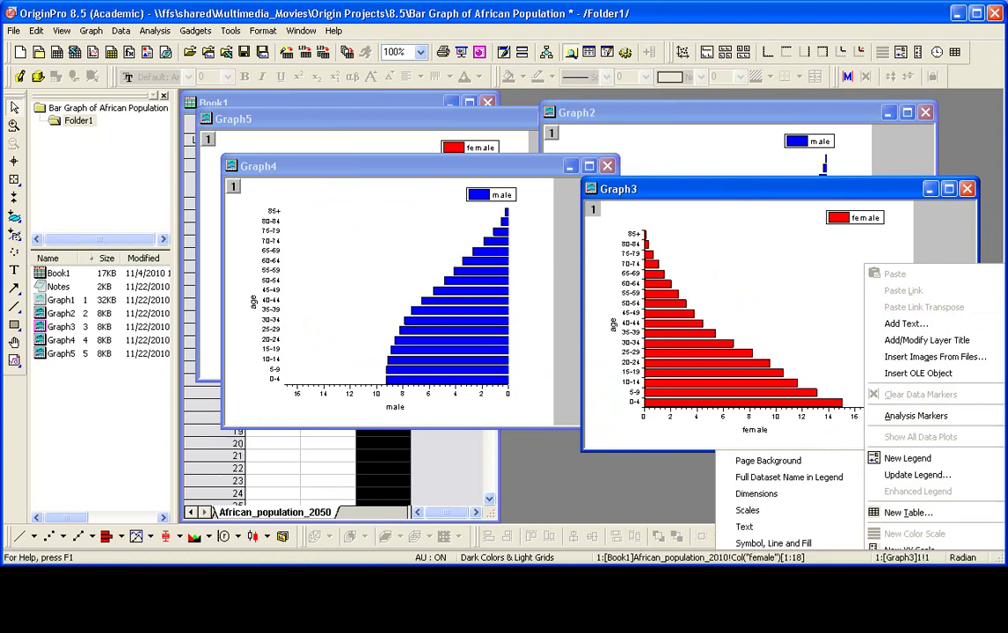
pyautogui.click(792, 580)
pyautogui.click(413, 121)
pyautogui.rightClick(499, 212)
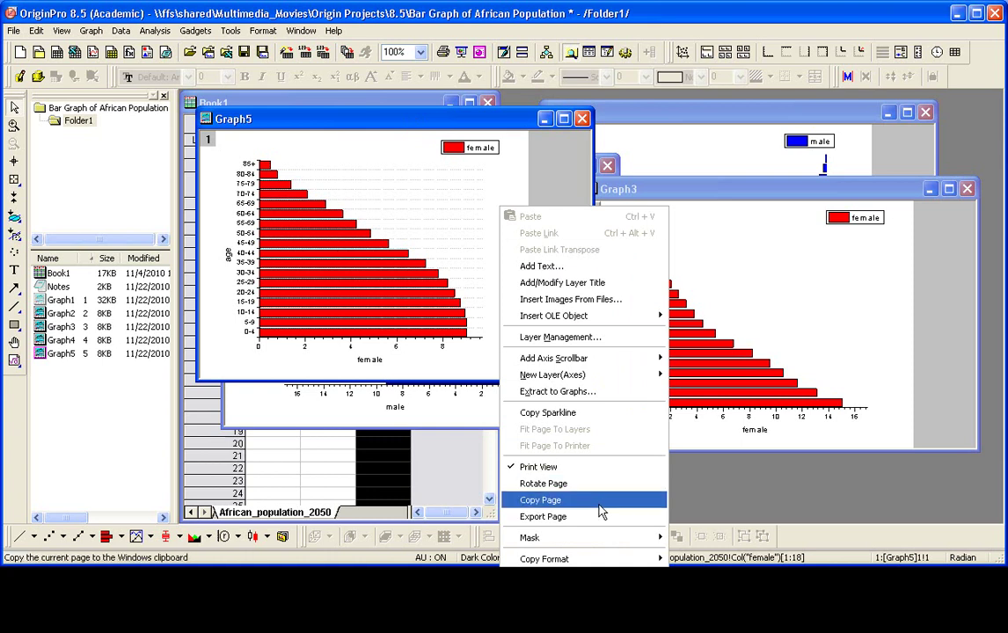
pyautogui.press('Return')
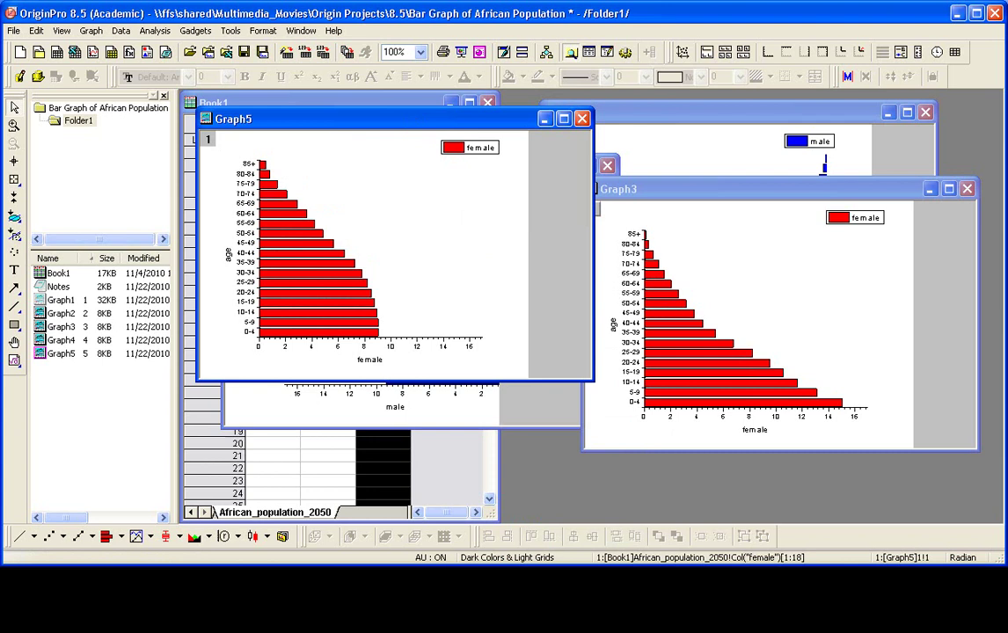
# Step: Hide Graph5's left axis line, ticks and major tick labels
pyautogui.doubleClick(260, 261)
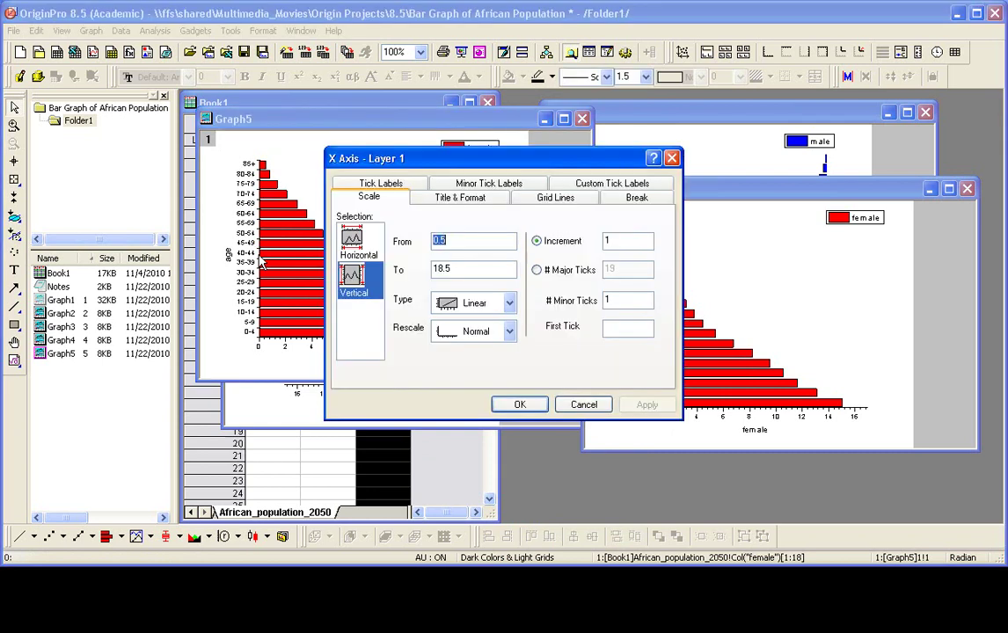
pyautogui.click(437, 199)
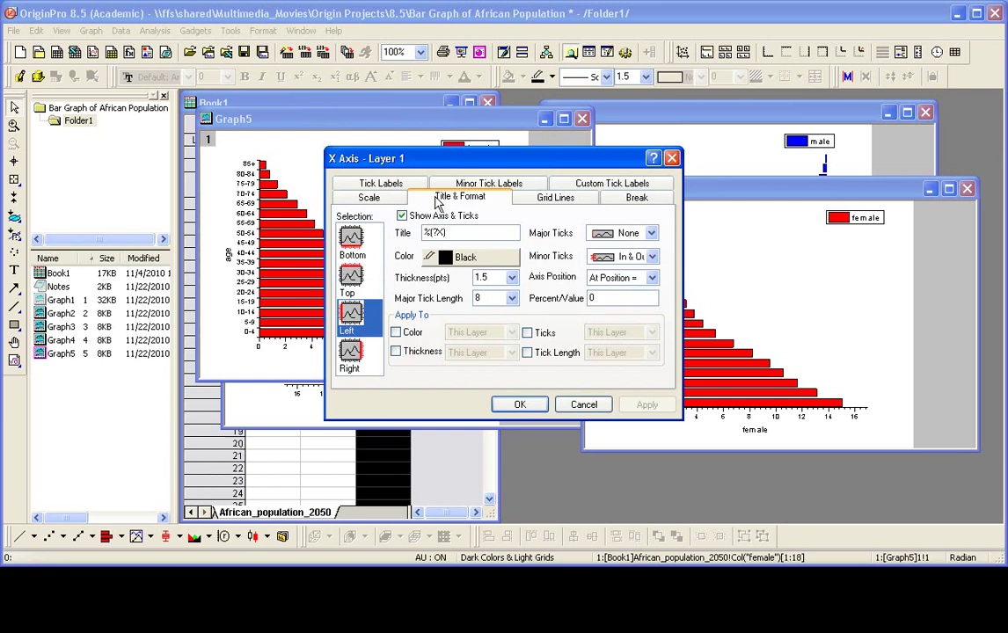
pyautogui.click(428, 218)
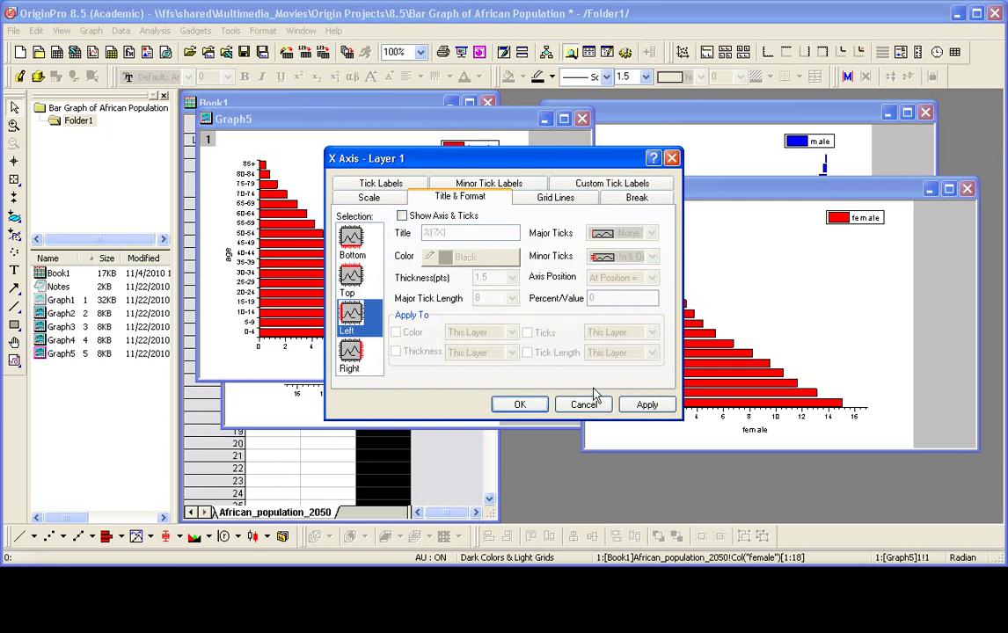
pyautogui.click(640, 405)
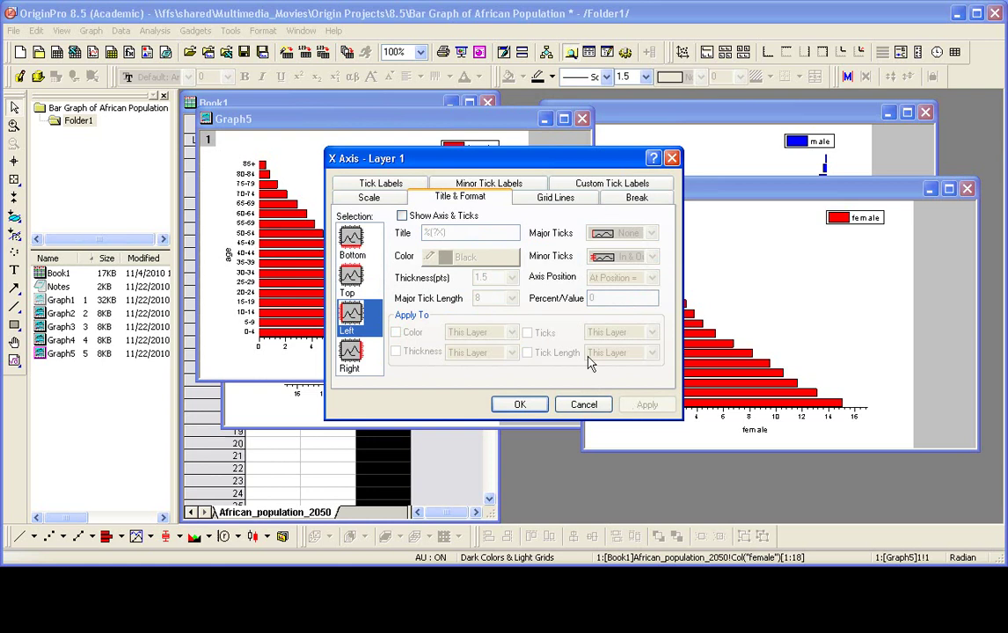
pyautogui.click(394, 186)
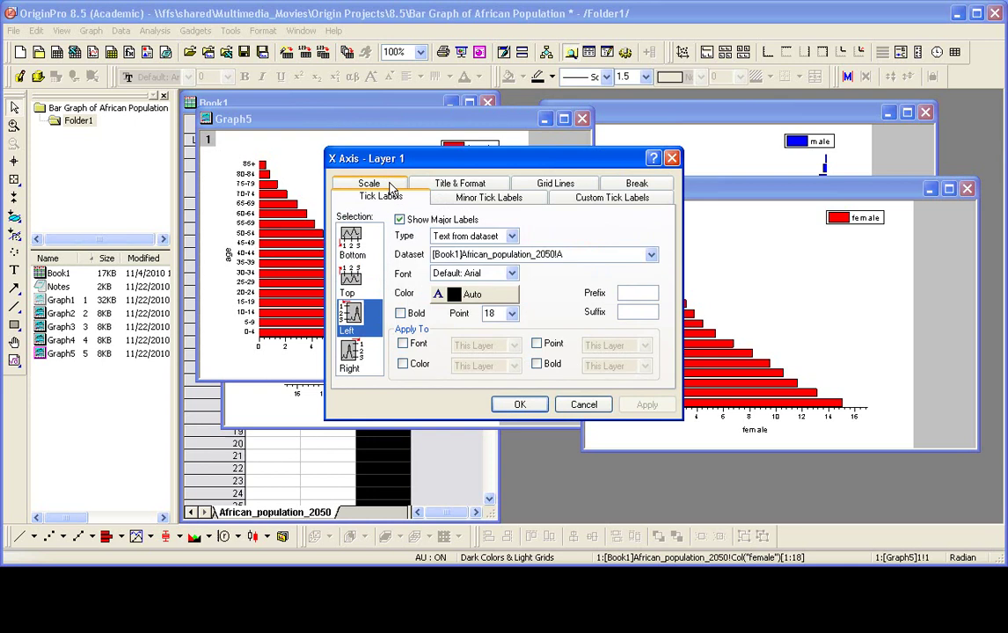
pyautogui.click(413, 222)
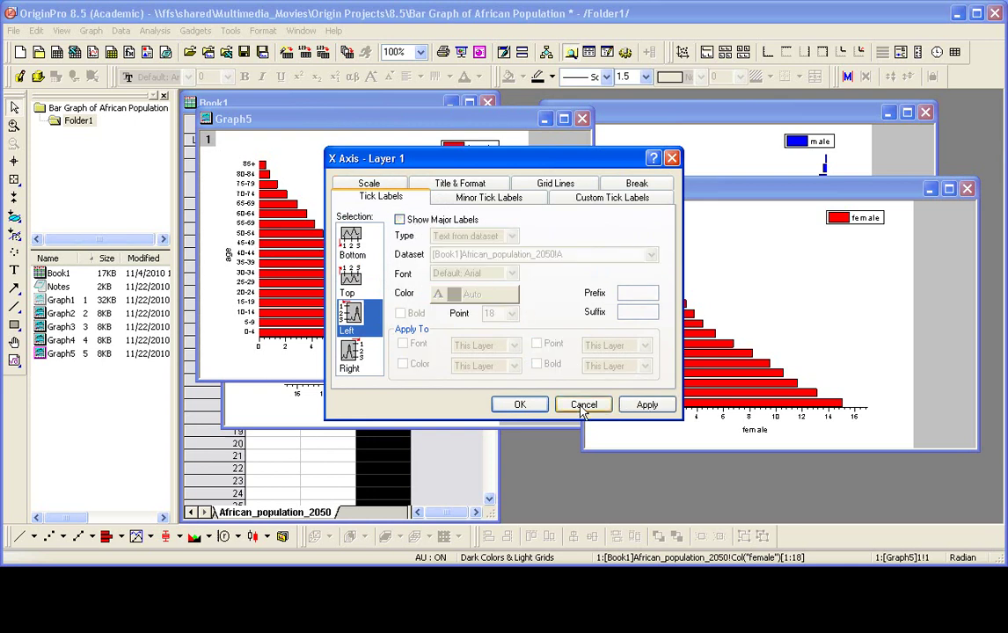
pyautogui.click(531, 406)
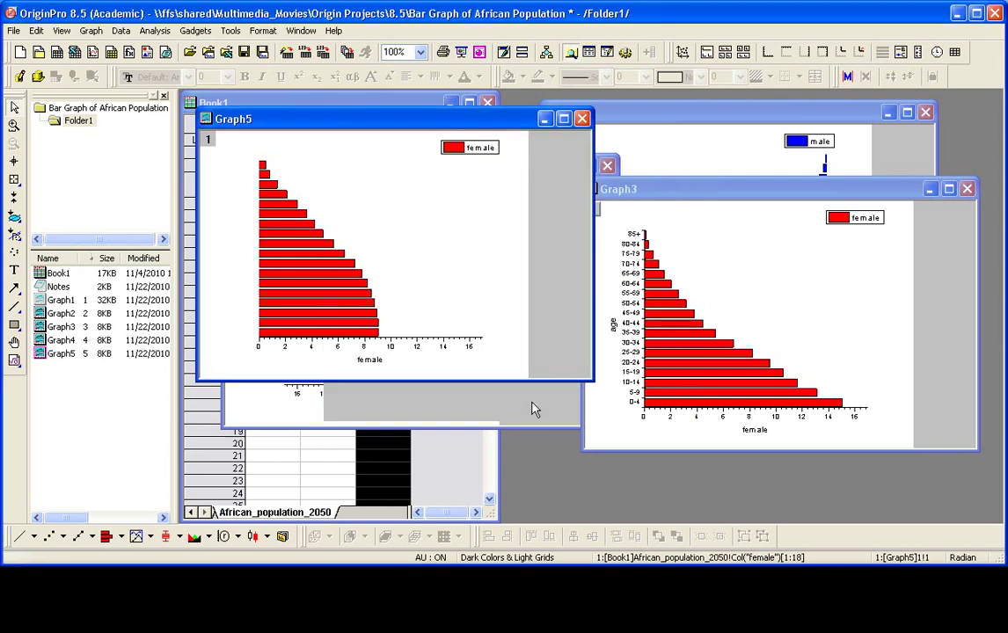
# Step: Copy Graph5's format and paste it onto Graph3, the 2010 female chart
pyautogui.rightClick(514, 168)
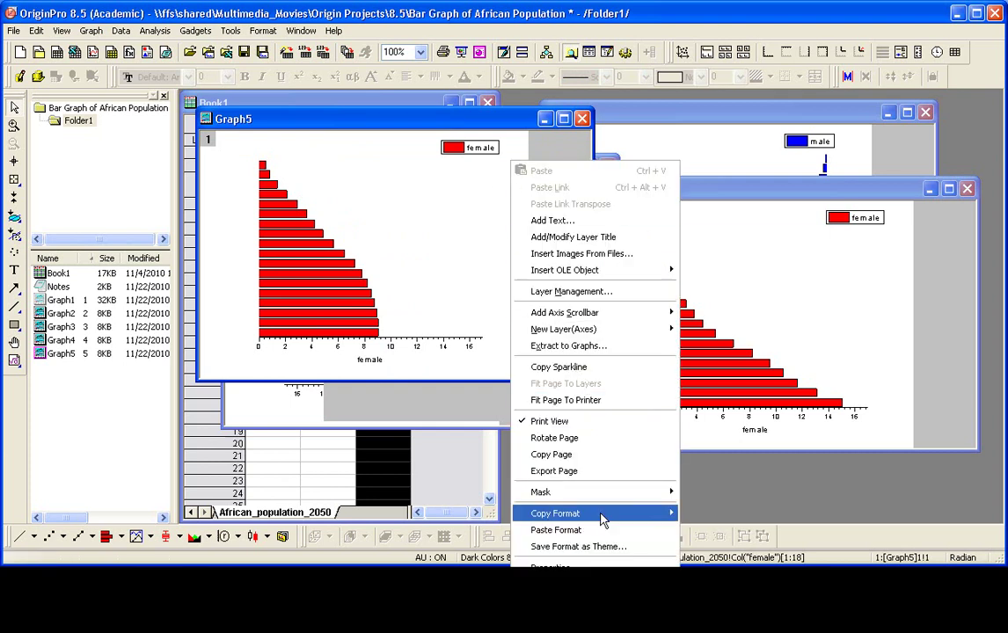
pyautogui.moveTo(603, 520)
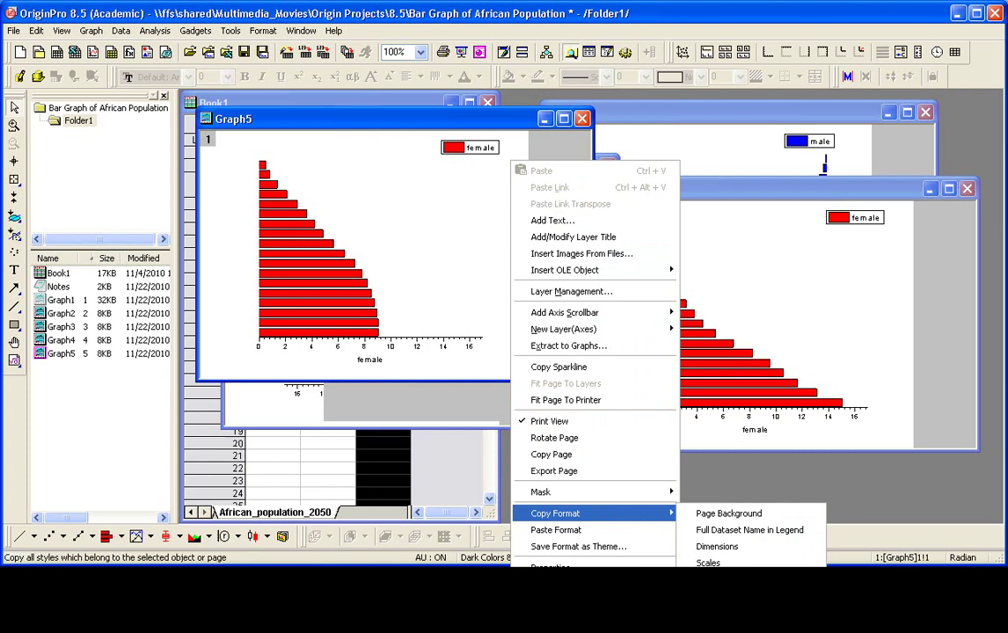
pyautogui.click(728, 513)
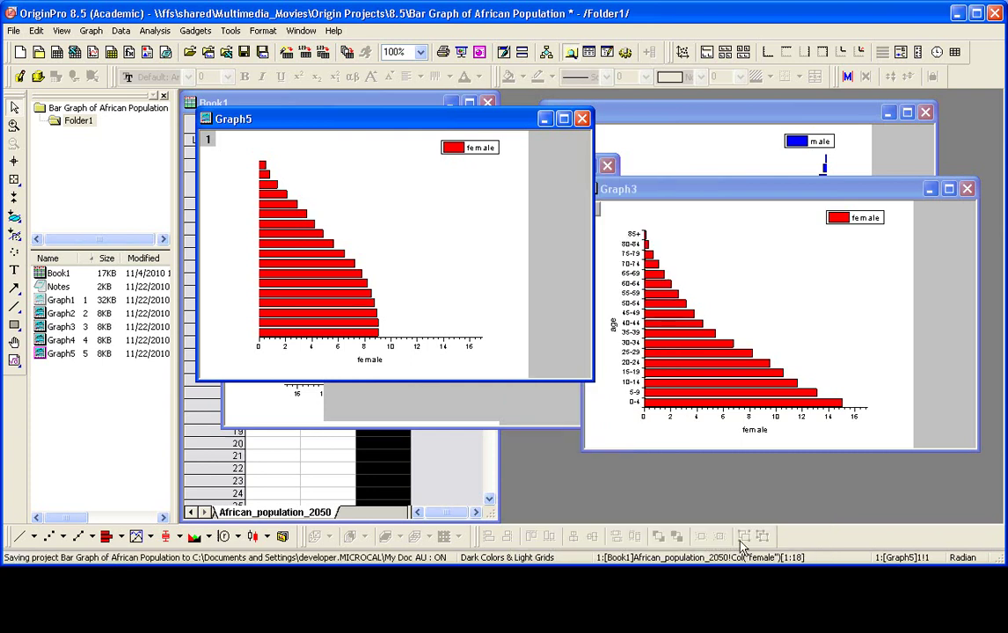
pyautogui.click(709, 209)
pyautogui.rightClick(708, 212)
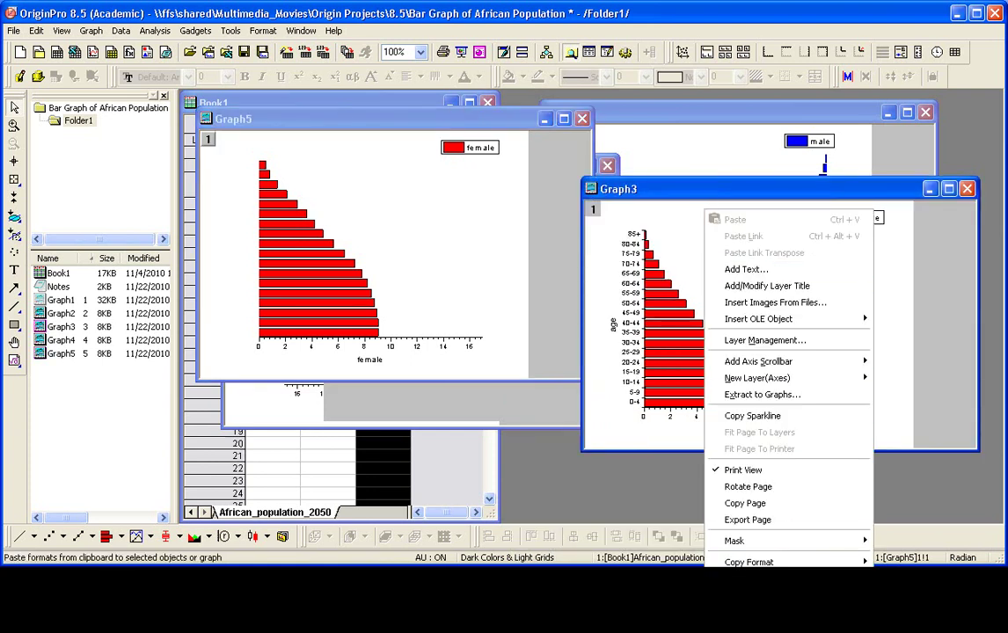
pyautogui.press('Return')
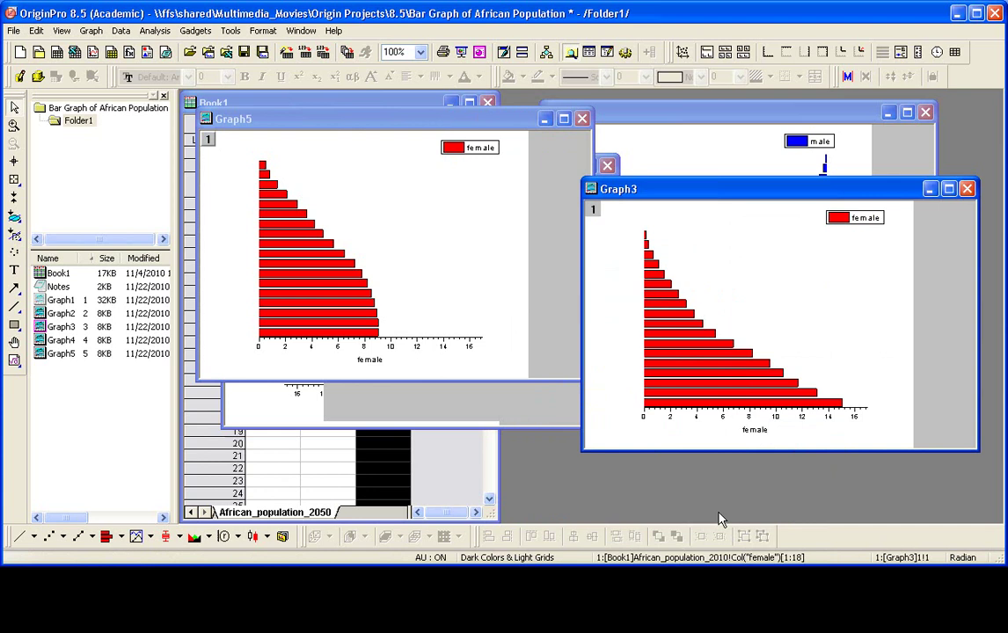
# Step: Open the Merge Graph Windows dialog, set Merge to Specified, and enlarge it to preview
pyautogui.click(91, 30)
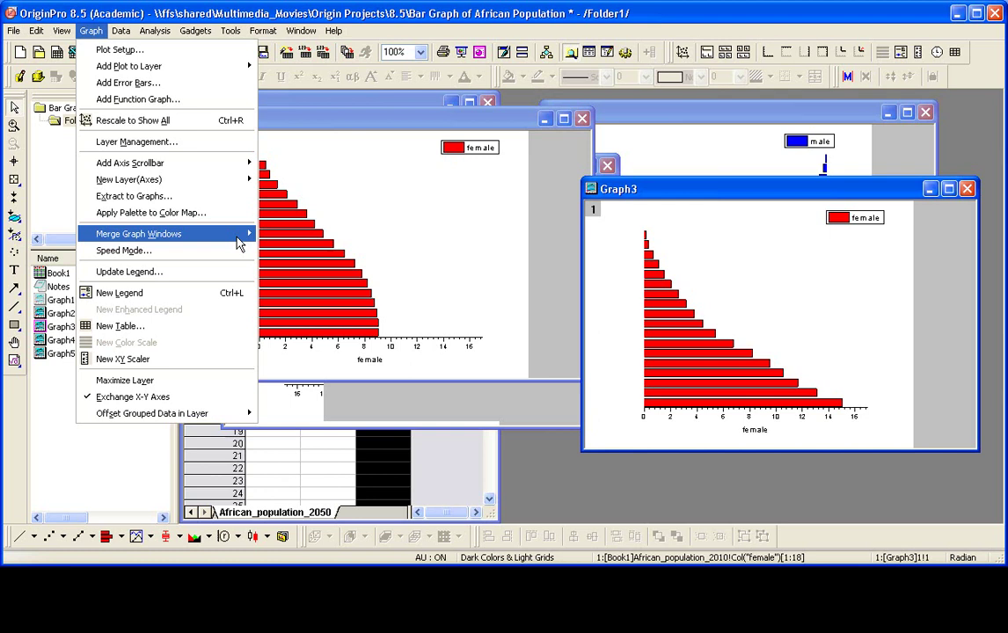
pyautogui.moveTo(239, 244)
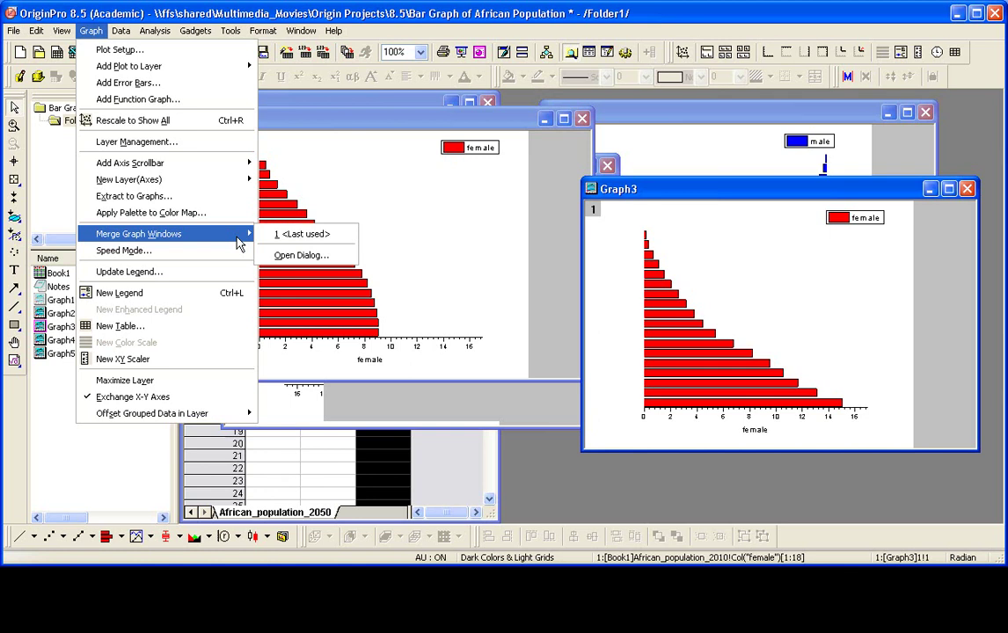
pyautogui.click(336, 257)
pyautogui.moveTo(540, 127); pyautogui.dragTo(261, 115)
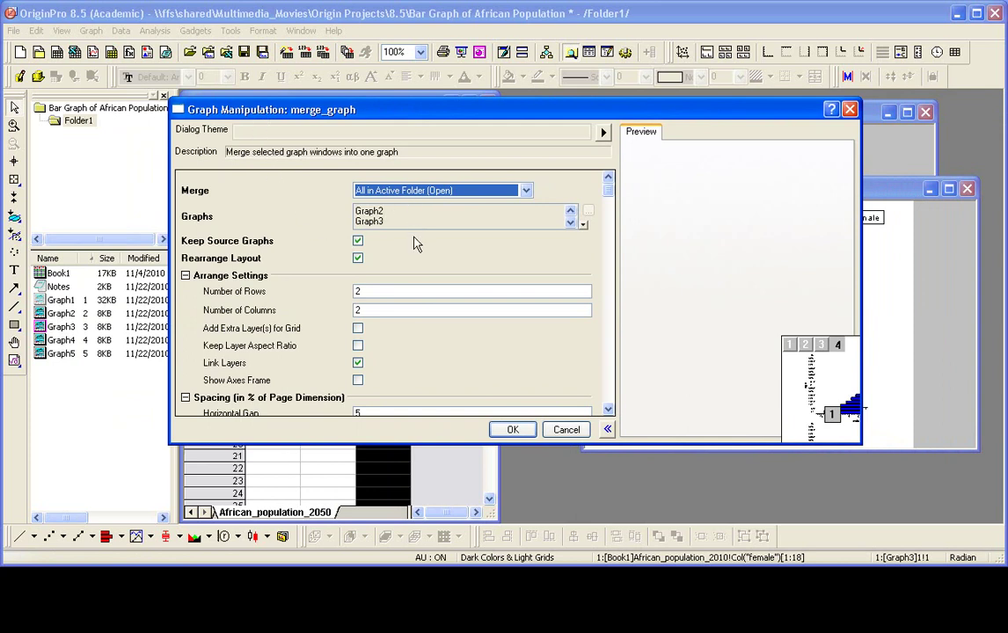
pyautogui.click(527, 191)
pyautogui.click(458, 268)
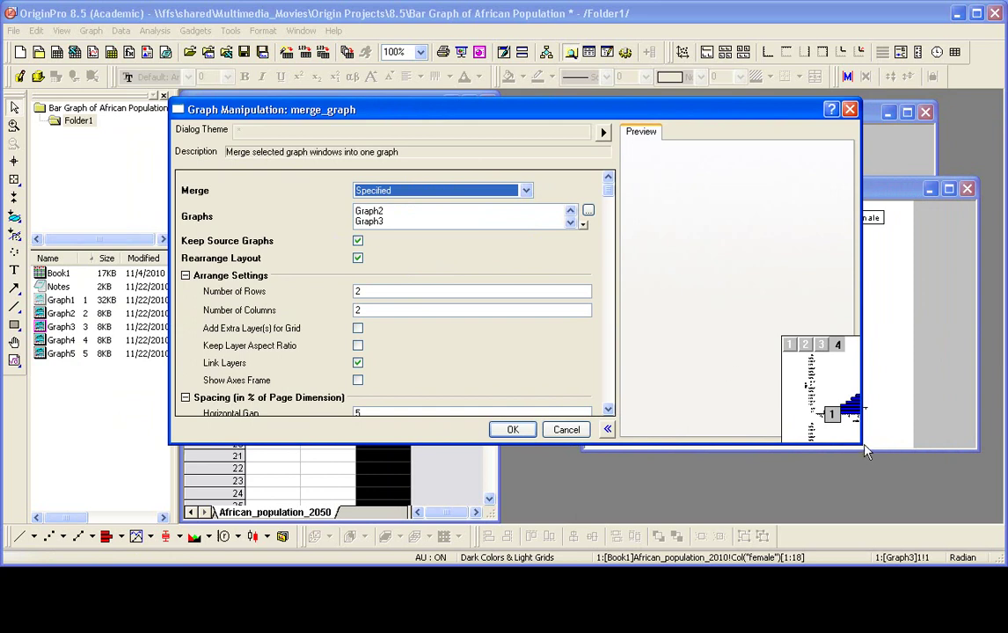
pyautogui.moveTo(865, 450); pyautogui.dragTo(942, 482)
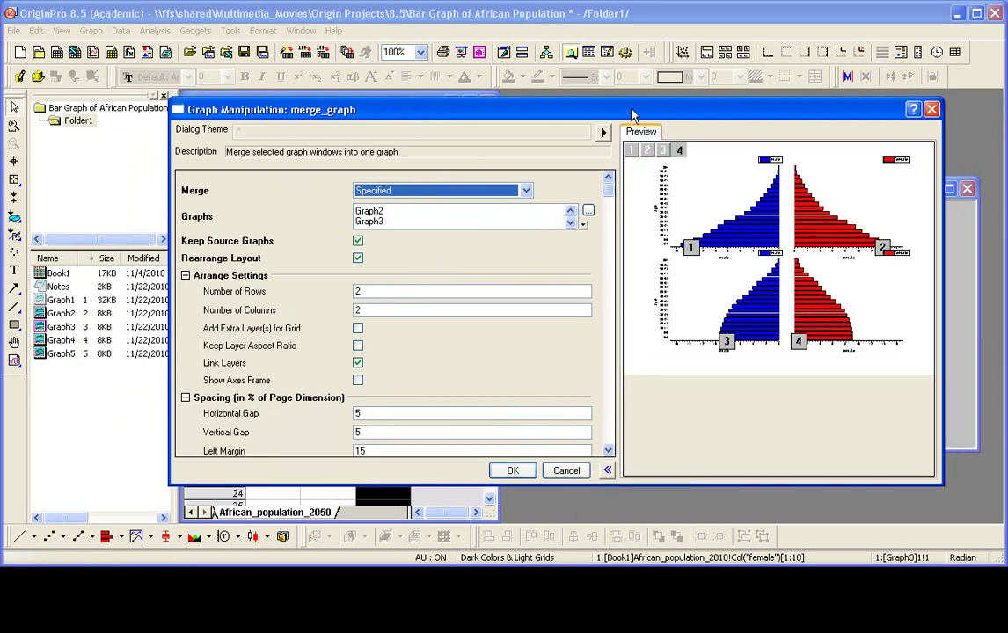
pyautogui.moveTo(632, 115); pyautogui.dragTo(617, 111)
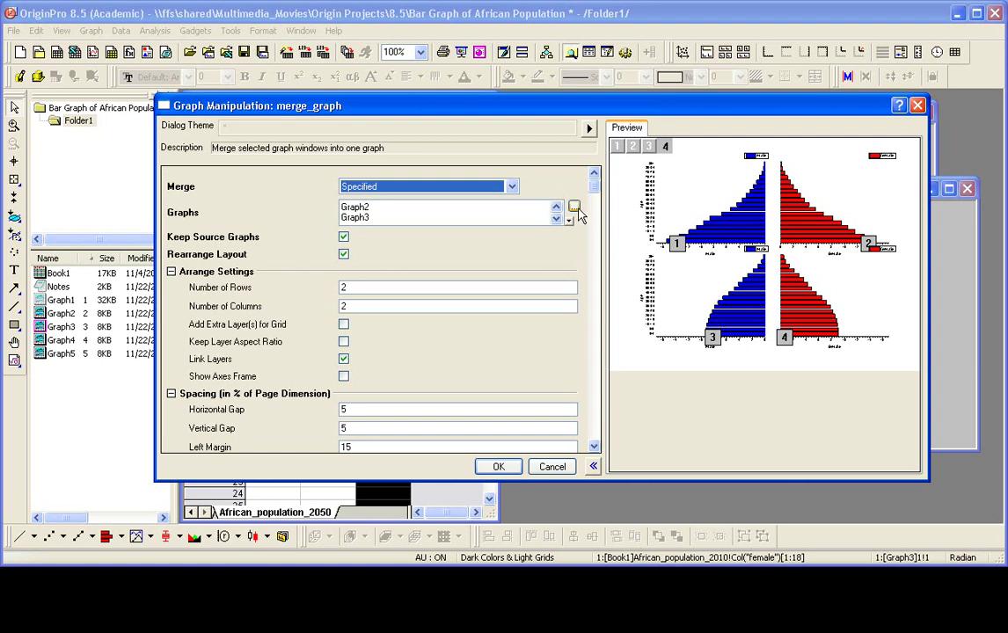
# Step: Check which graphs are included in the merge, then turn off Link Layers
pyautogui.click(574, 208)
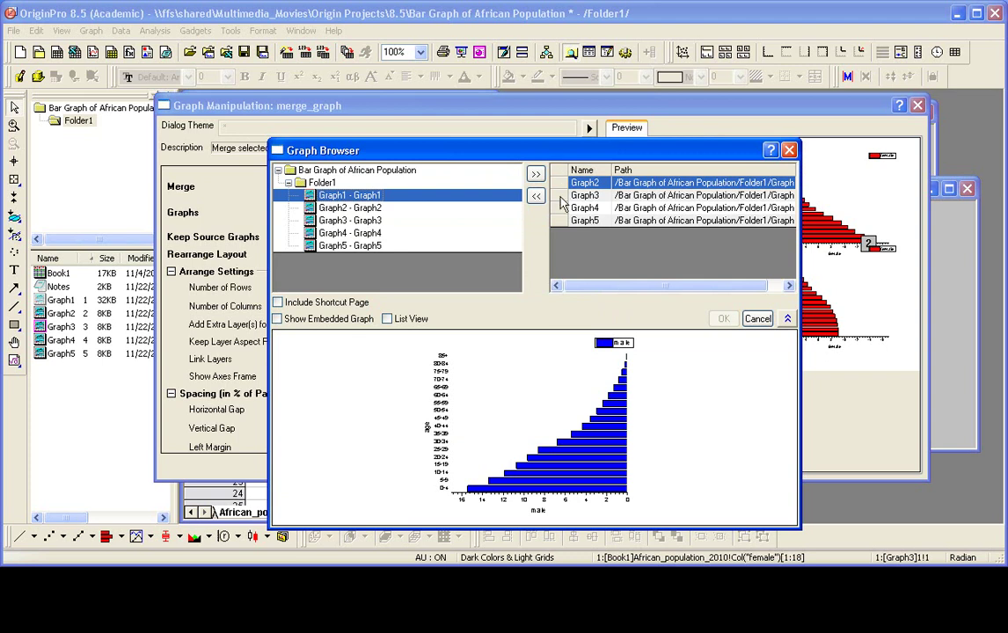
pyautogui.click(757, 318)
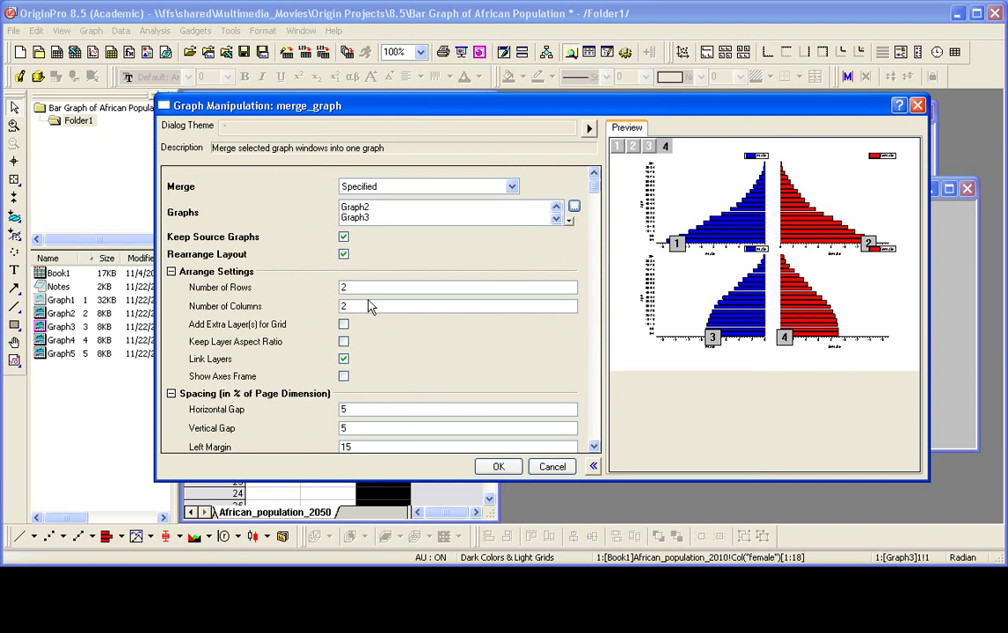
pyautogui.click(344, 360)
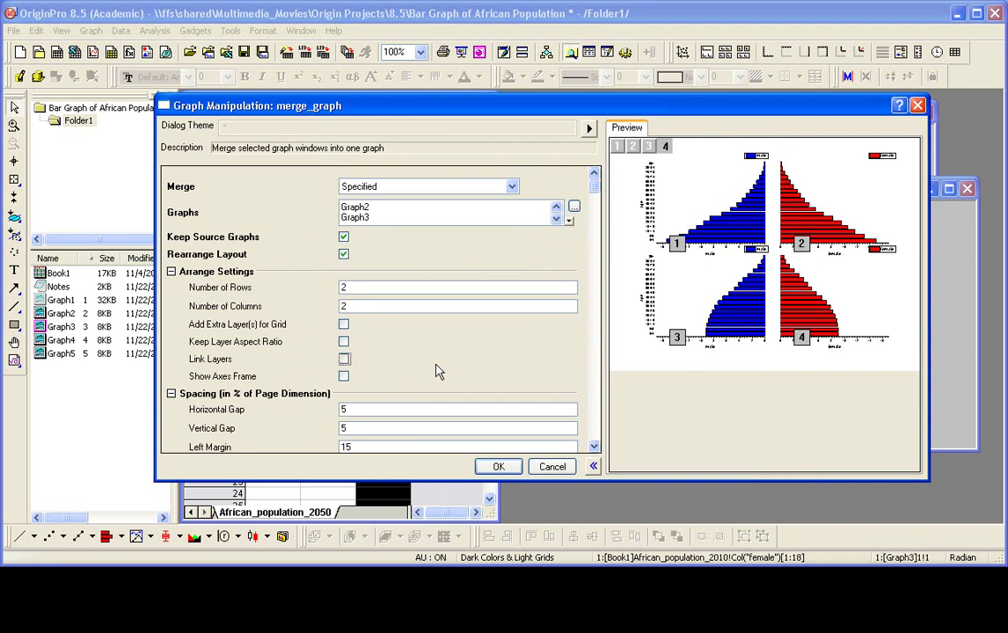
# Step: Set Horizontal Gap to 0 and Vertical Gap to 15, and create the merged 2x2 graph
pyautogui.scroll(-3, 450, 368)
pyautogui.doubleClick(345, 323)
pyautogui.click(340, 322)
pyautogui.write('0')
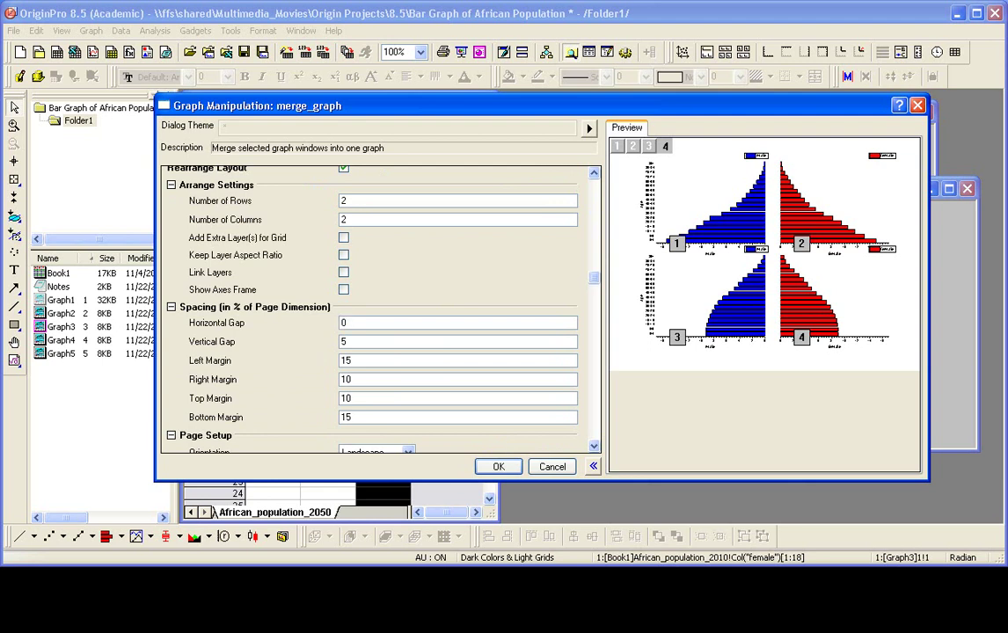
pyautogui.doubleClick(362, 342)
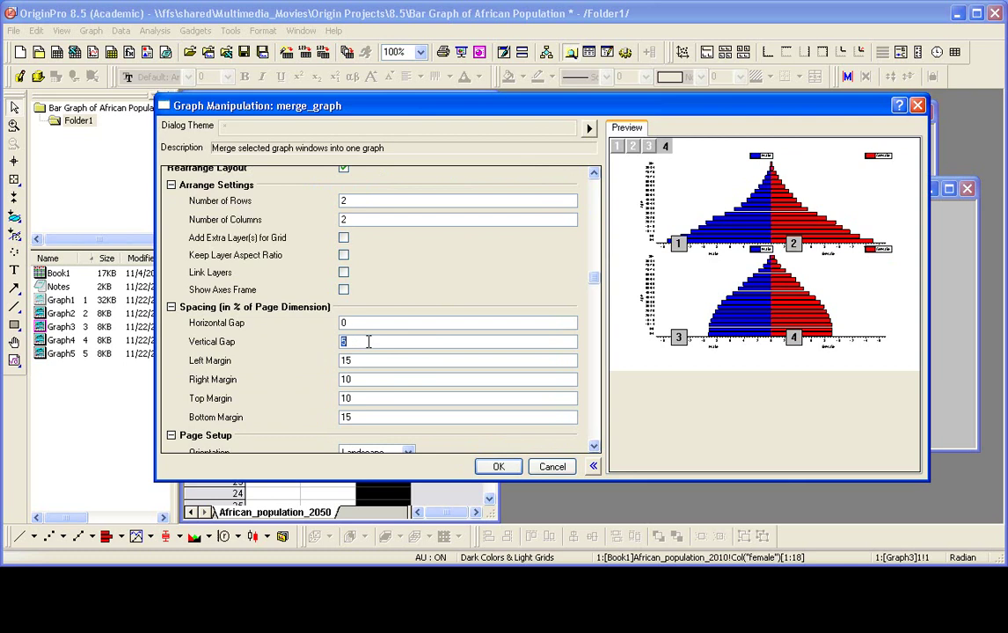
pyautogui.write('15')
pyautogui.click(517, 472)
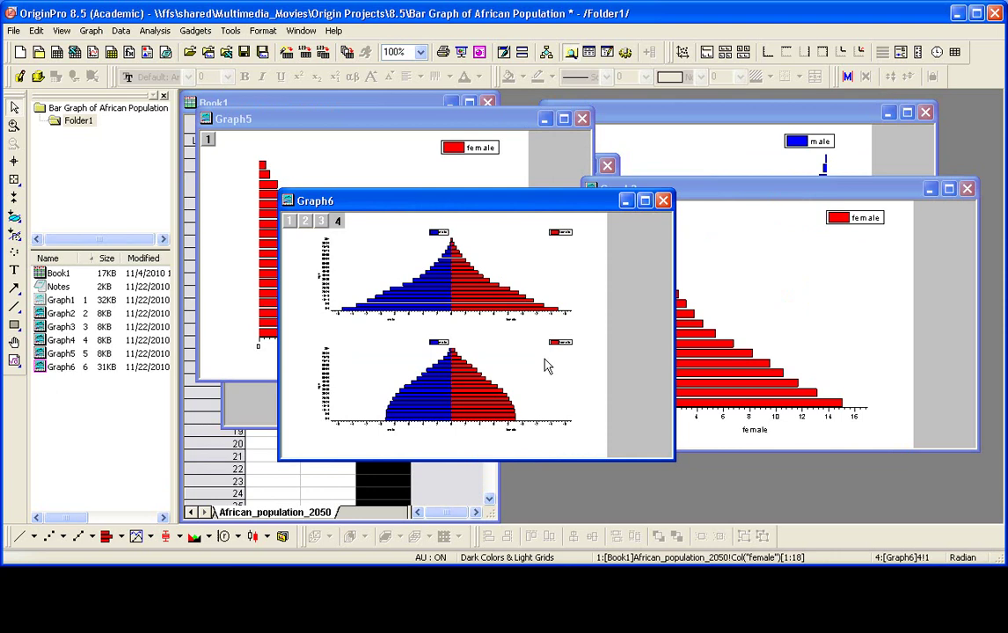
# Step: Maximize Graph6 and give both top layers the title '2010'
pyautogui.doubleClick(542, 204)
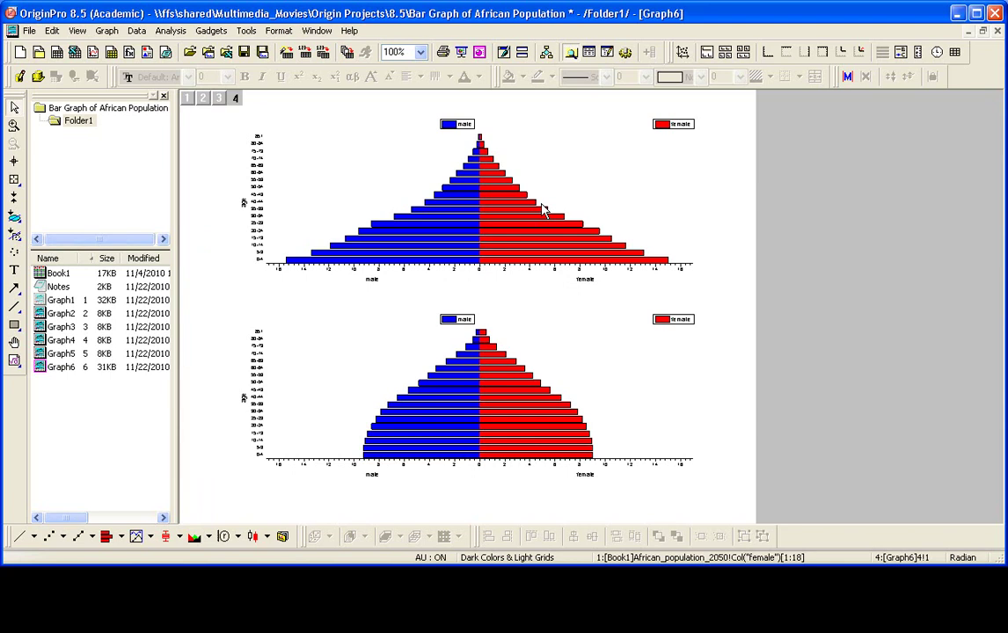
pyautogui.click(365, 176)
pyautogui.rightClick(366, 177)
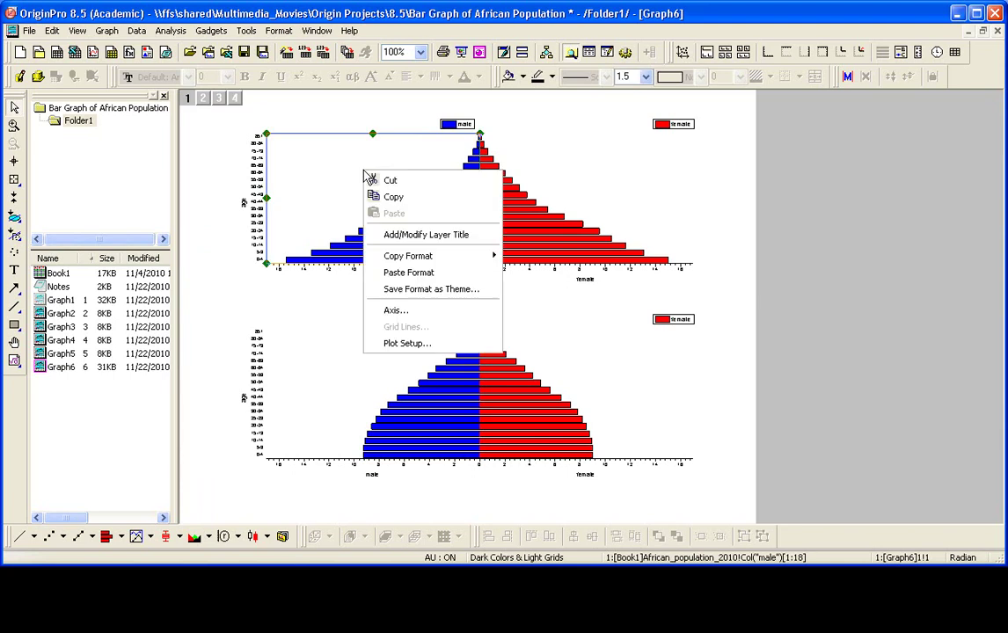
pyautogui.click(429, 235)
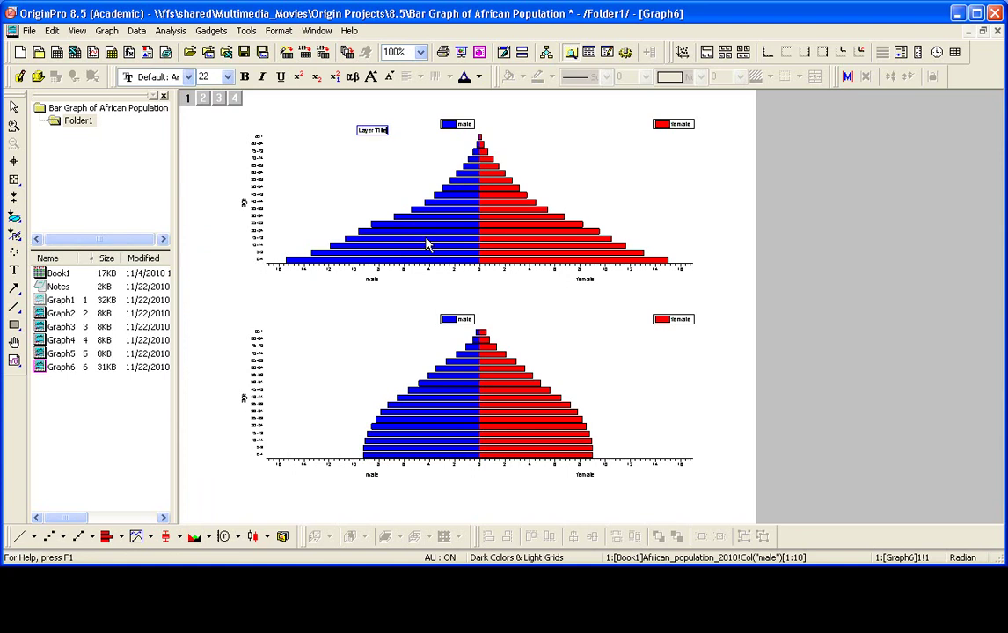
pyautogui.write('2010')
pyautogui.rightClick(586, 156)
pyautogui.click(645, 218)
pyautogui.write('2010')
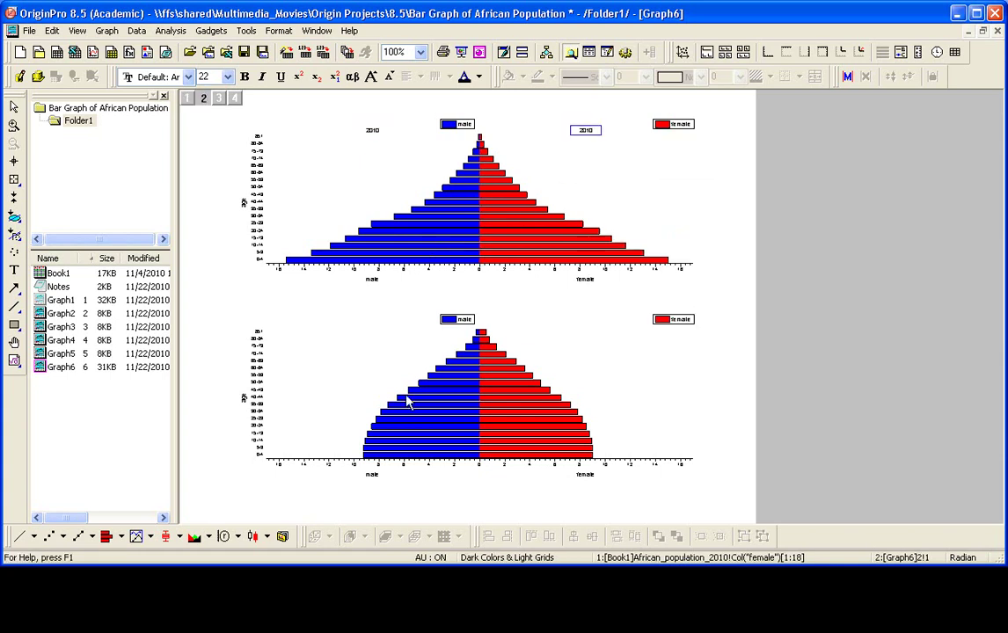
# Step: Give both bottom layers the title '2050'
pyautogui.rightClick(350, 371)
pyautogui.click(416, 434)
pyautogui.write('2050')
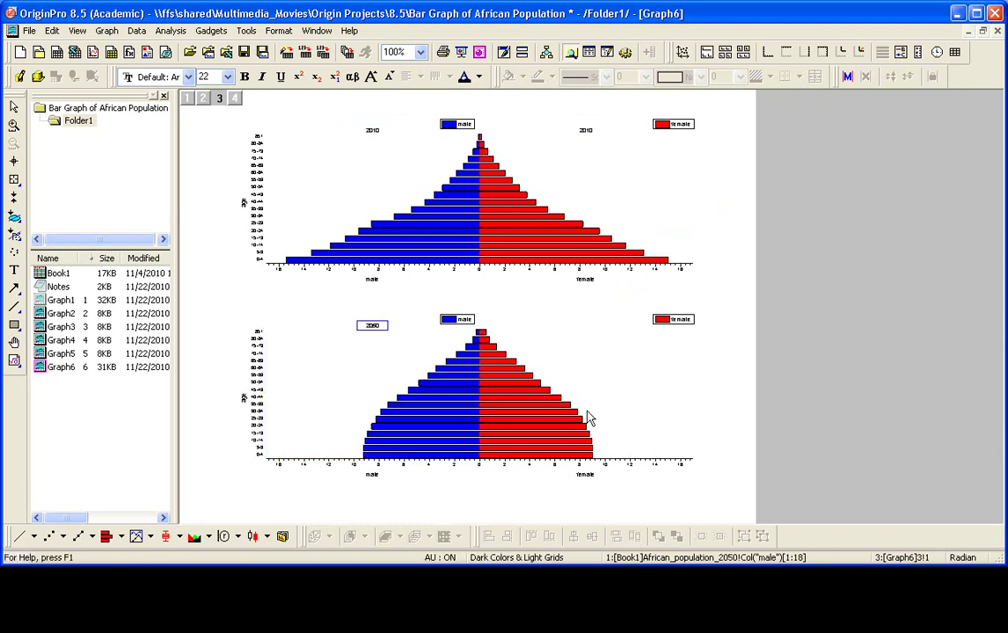
pyautogui.rightClick(649, 405)
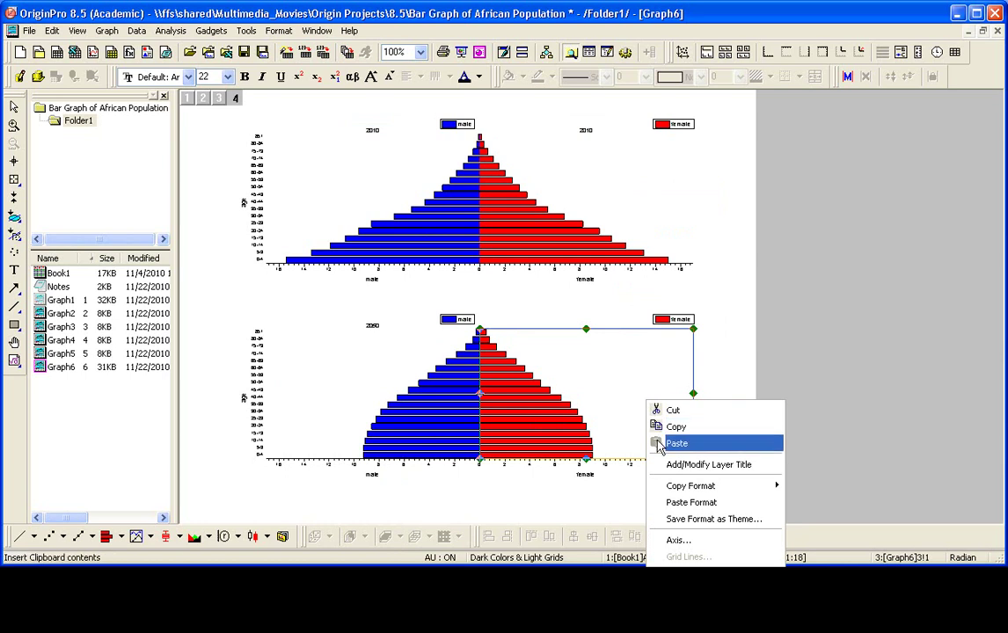
pyautogui.click(669, 464)
pyautogui.write('2050')
pyautogui.click(798, 460)
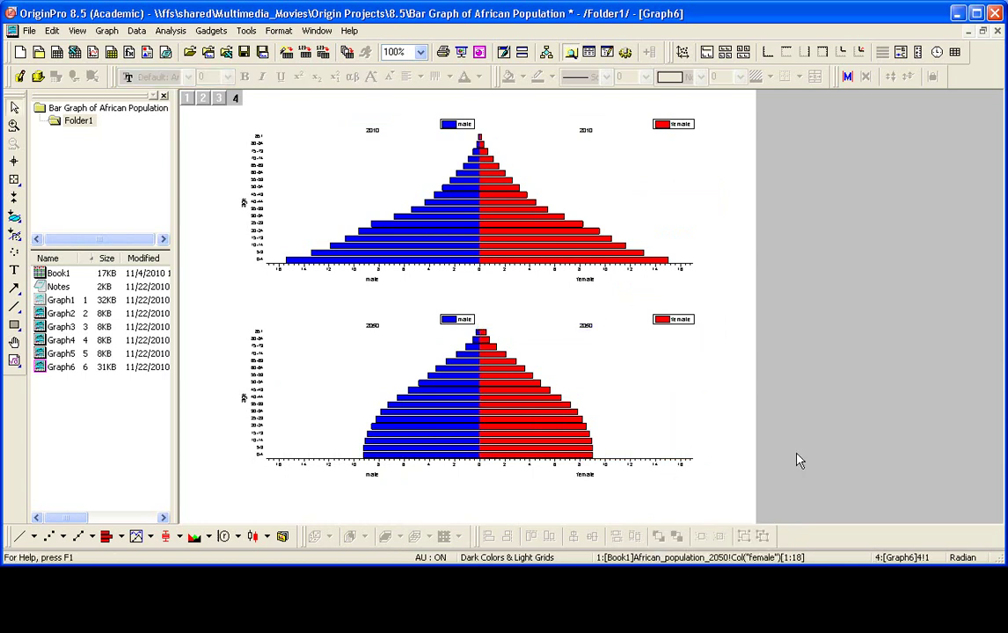